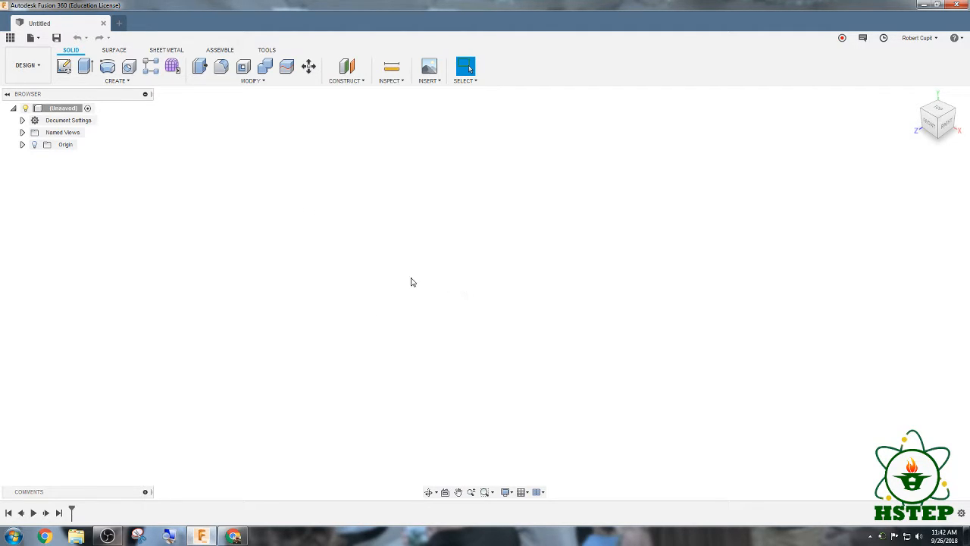
- Sketch a closed four-sided slanted profile about 1.8 in high on the horizontal XZ plane, starting at the origin, with parallel top and bottom edges
left_click(65, 68)
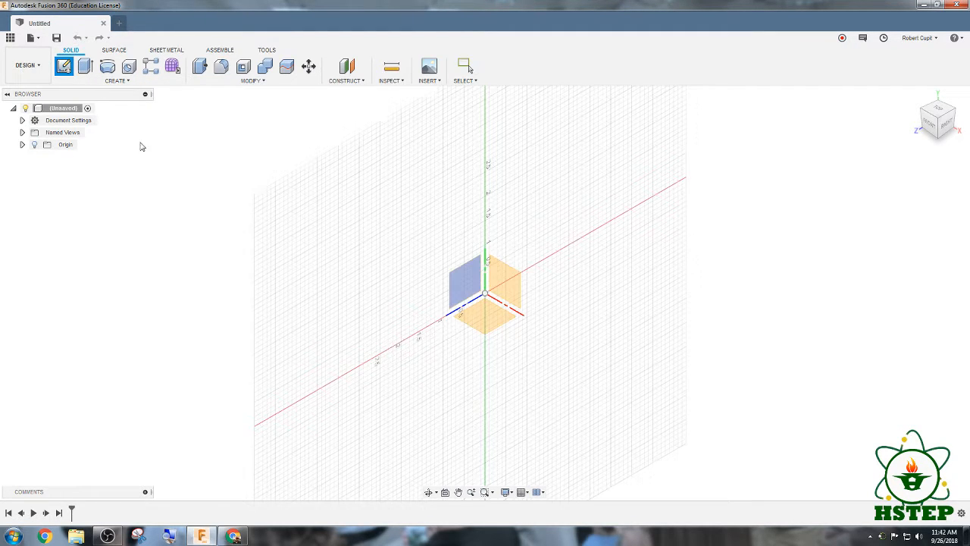
left_click(493, 312)
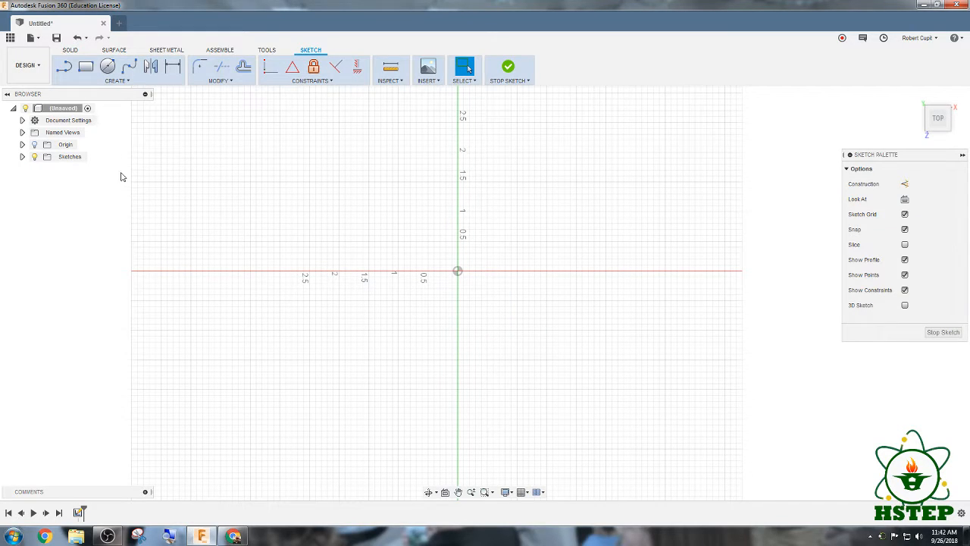
left_click(65, 69)
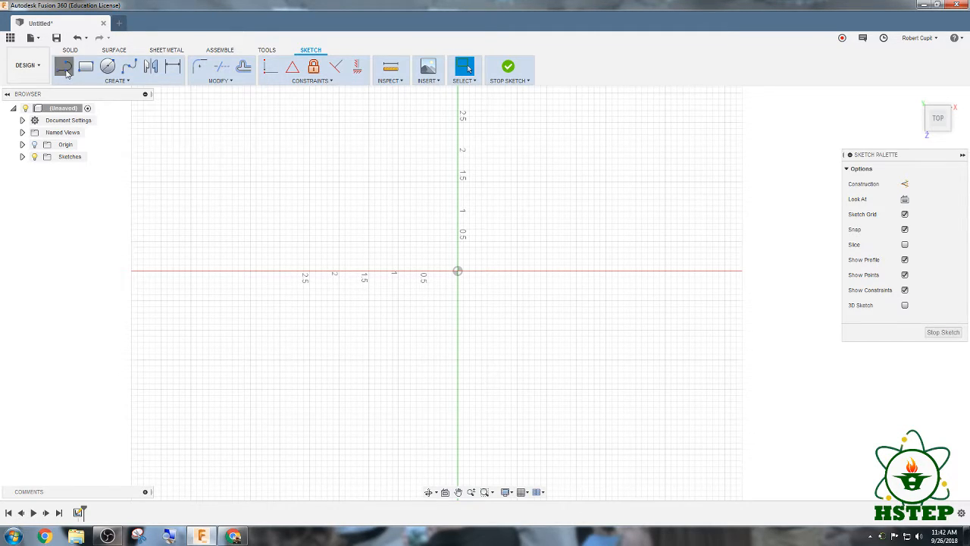
left_click(458, 271)
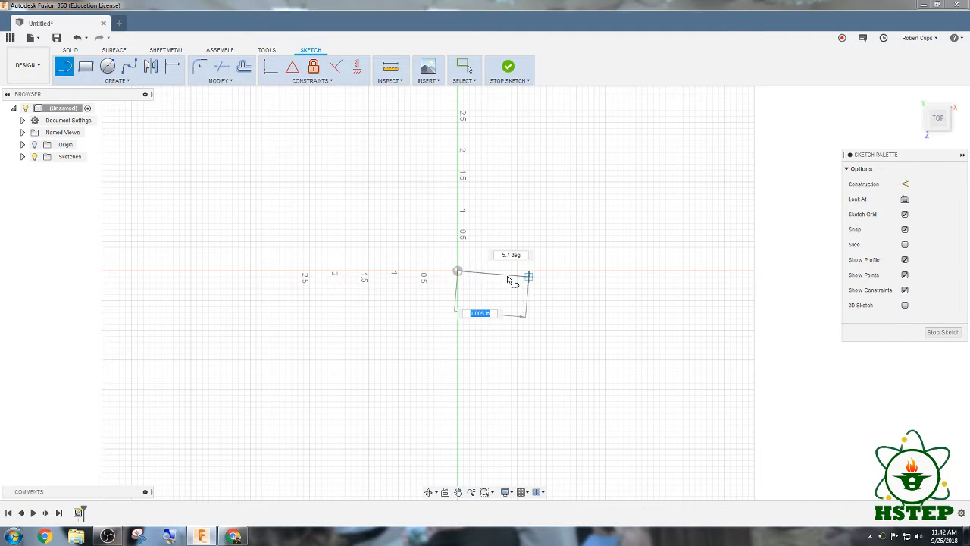
left_click(629, 271)
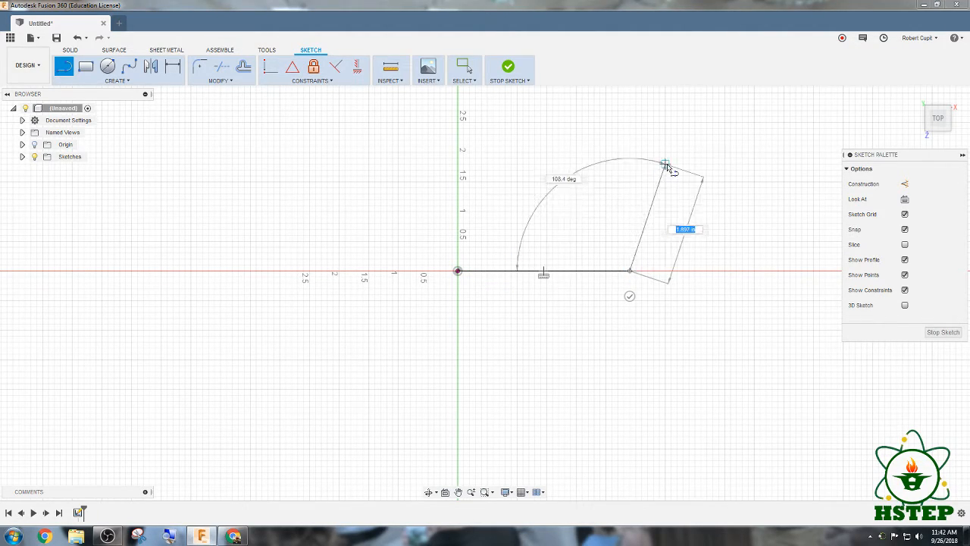
left_click(665, 165)
left_click(505, 164)
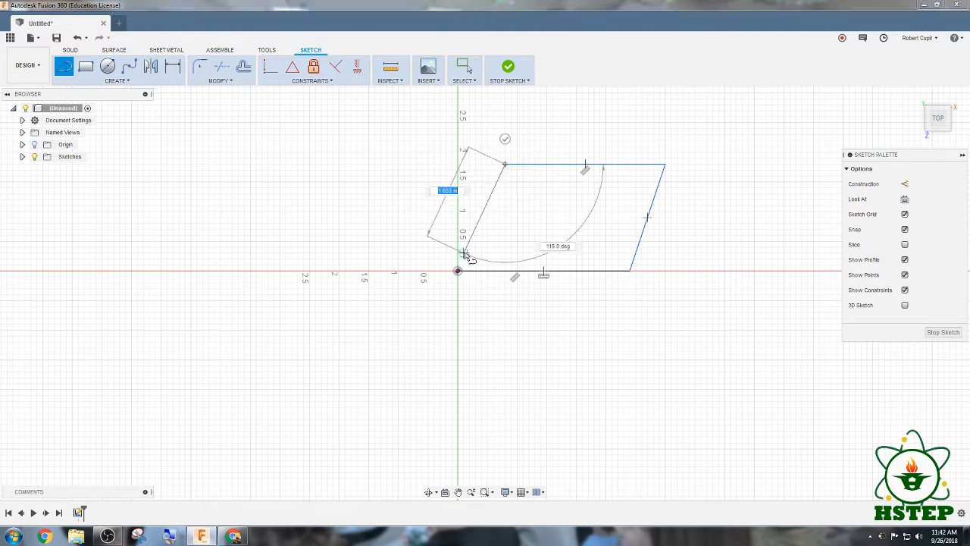
scroll(459, 272, "up", 3)
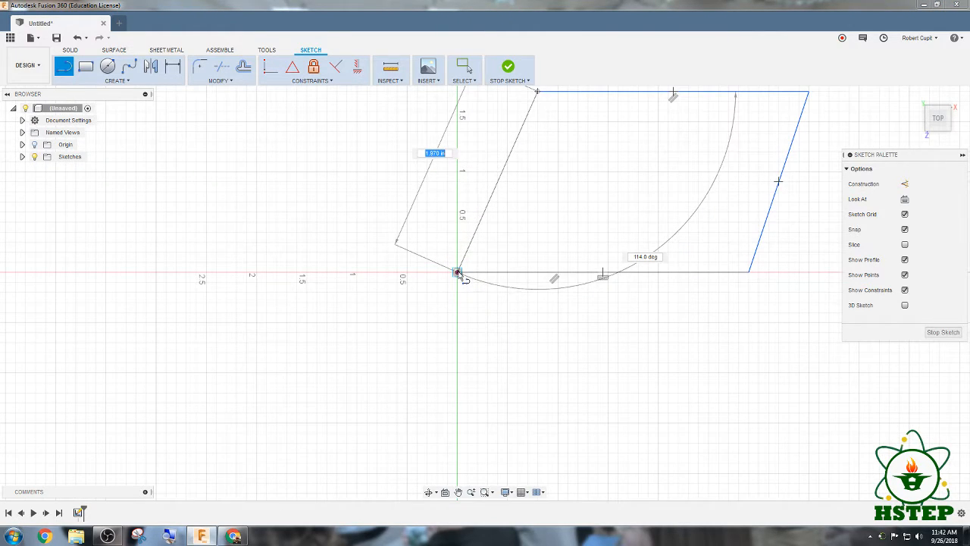
left_click(458, 271)
- End the Line command and finish the sketch
scroll(492, 326, "down", 2)
middle_click_drag(495, 325, 418, 321)
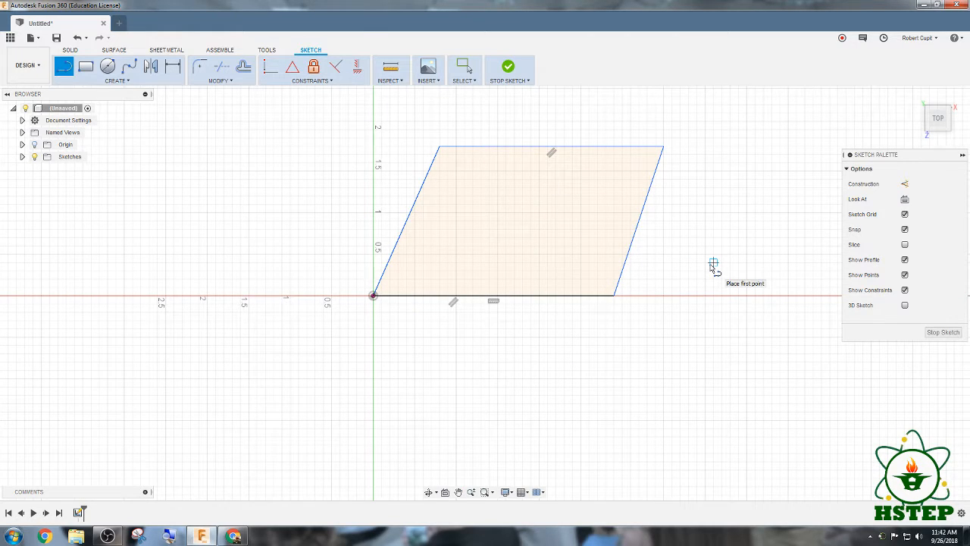
middle_click_drag(690, 277, 660, 331)
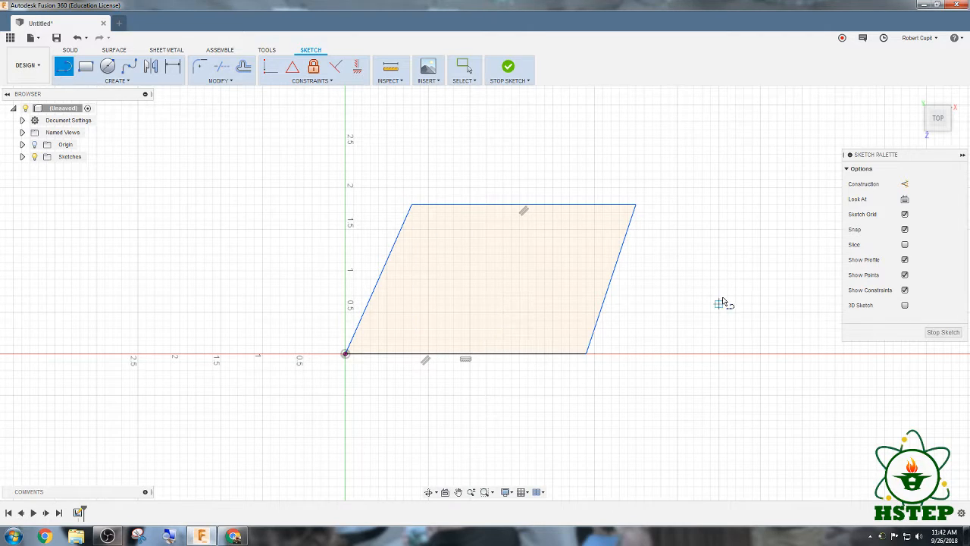
right_click(668, 286)
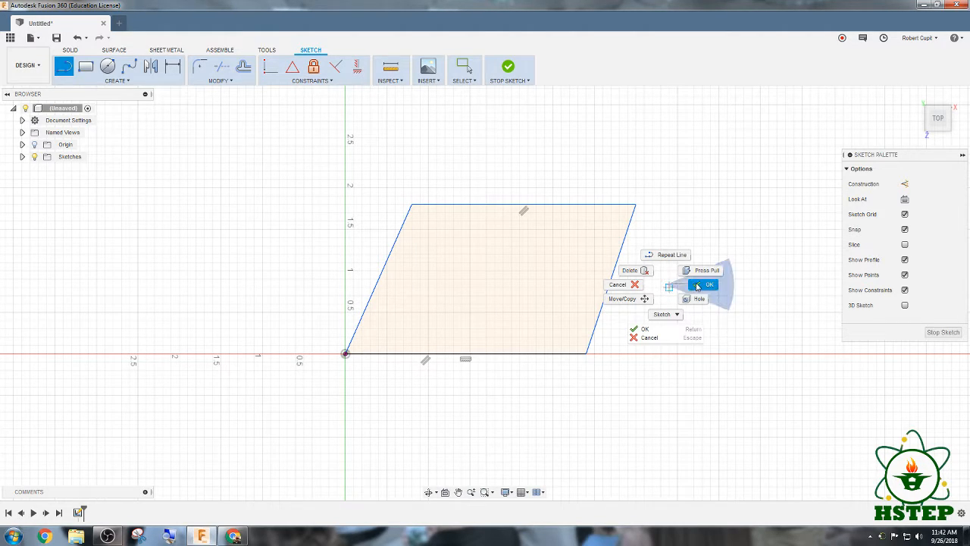
left_click(697, 286)
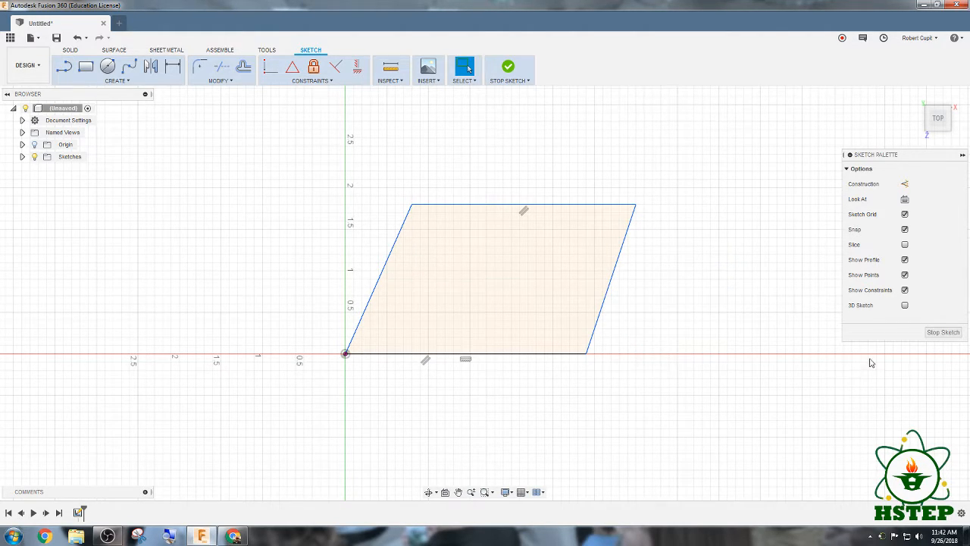
left_click(943, 332)
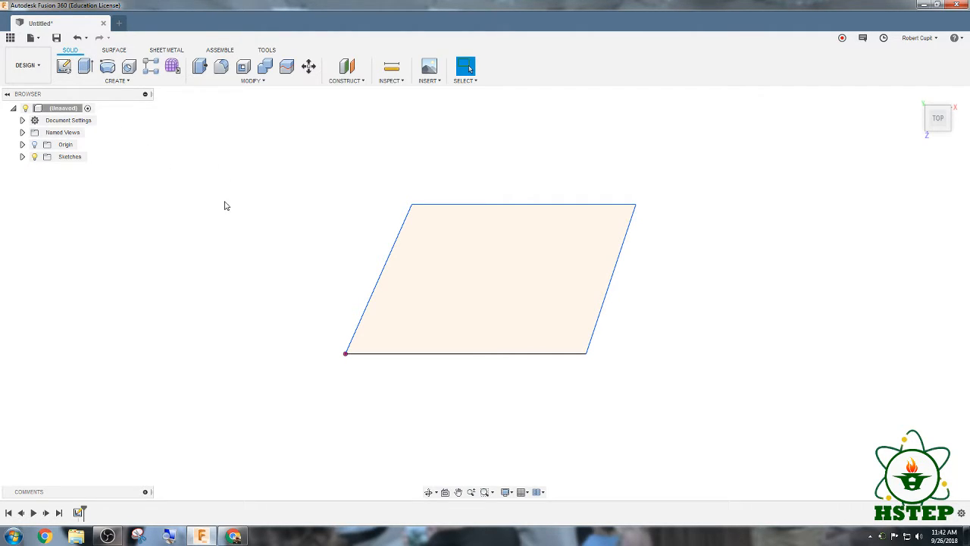
- Extrude the four-sided profile 0.5 in as a new body
left_click(84, 66)
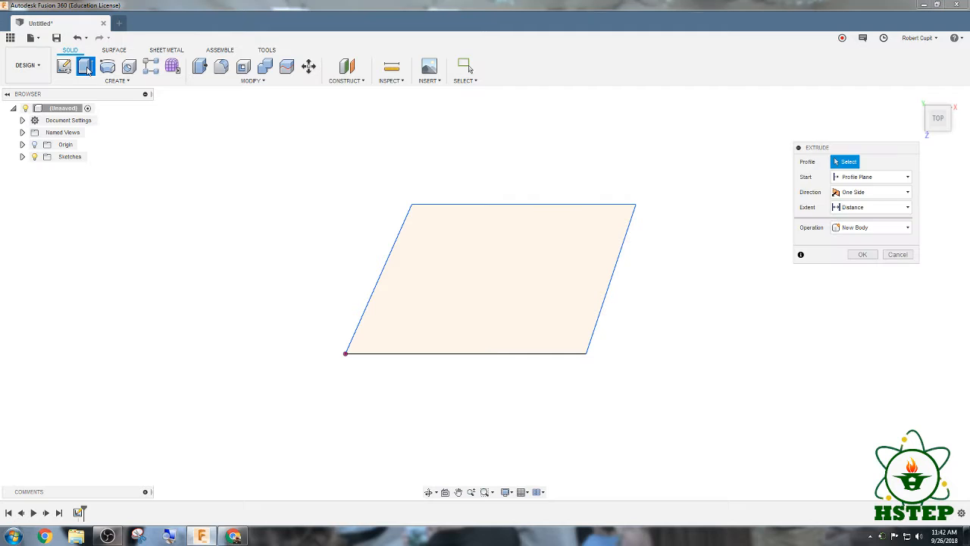
left_click(481, 231)
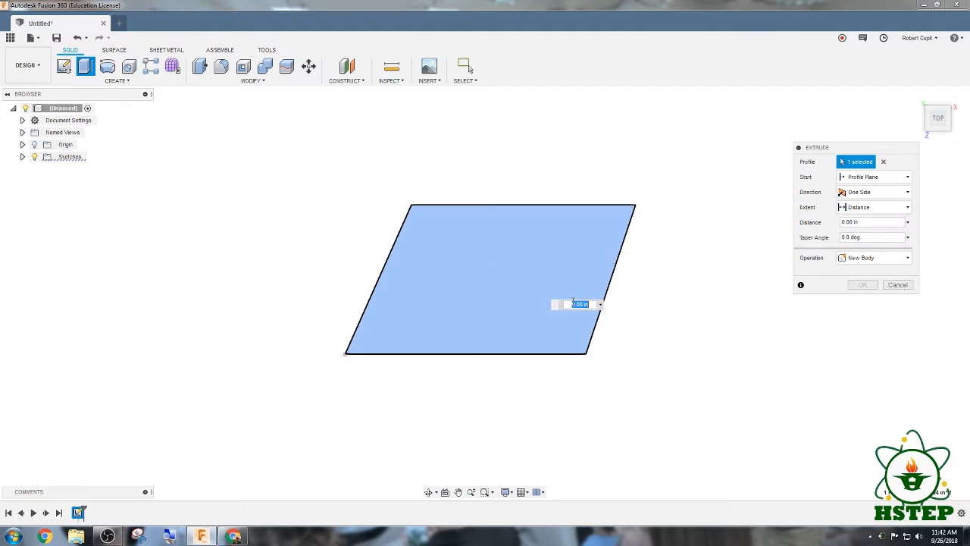
left_click(953, 111)
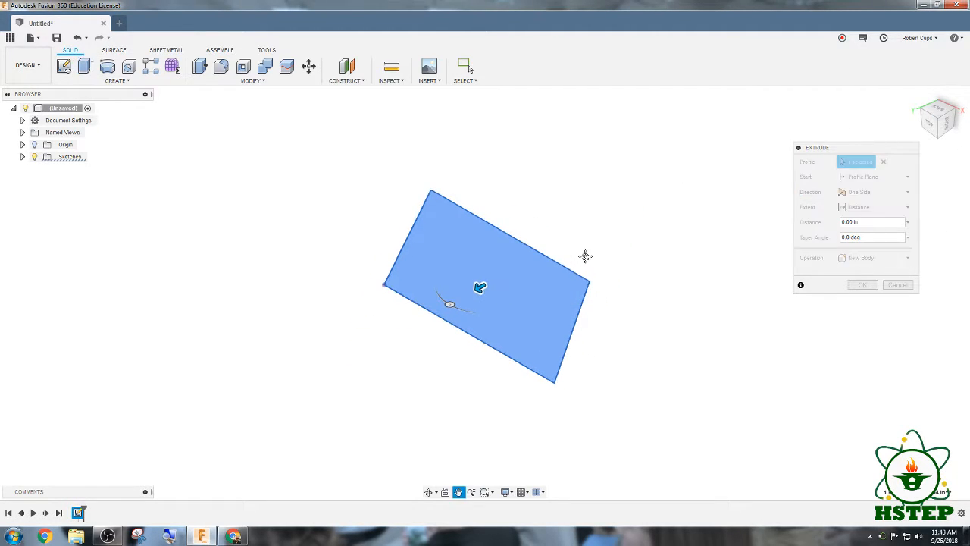
left_click_drag(431, 271, 394, 292)
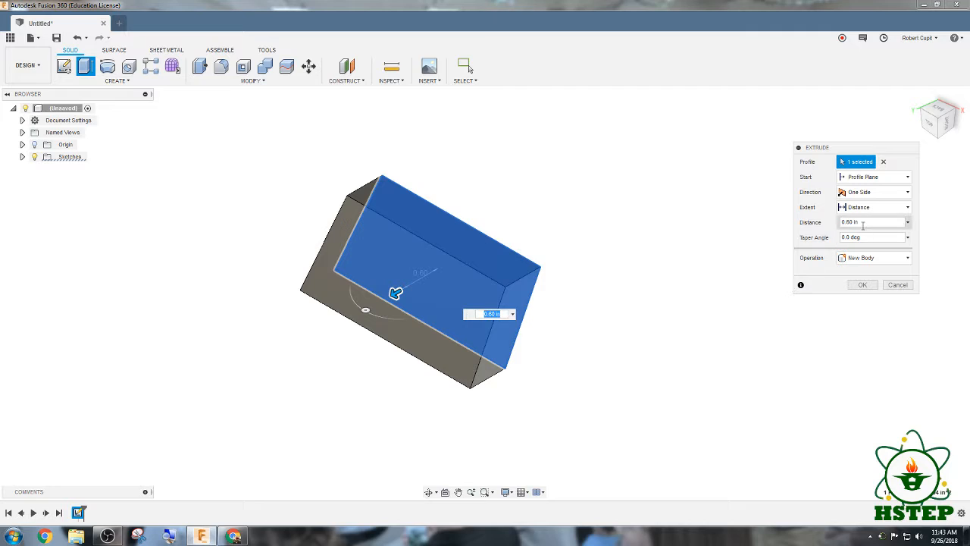
left_click_drag(858, 222, 837, 225)
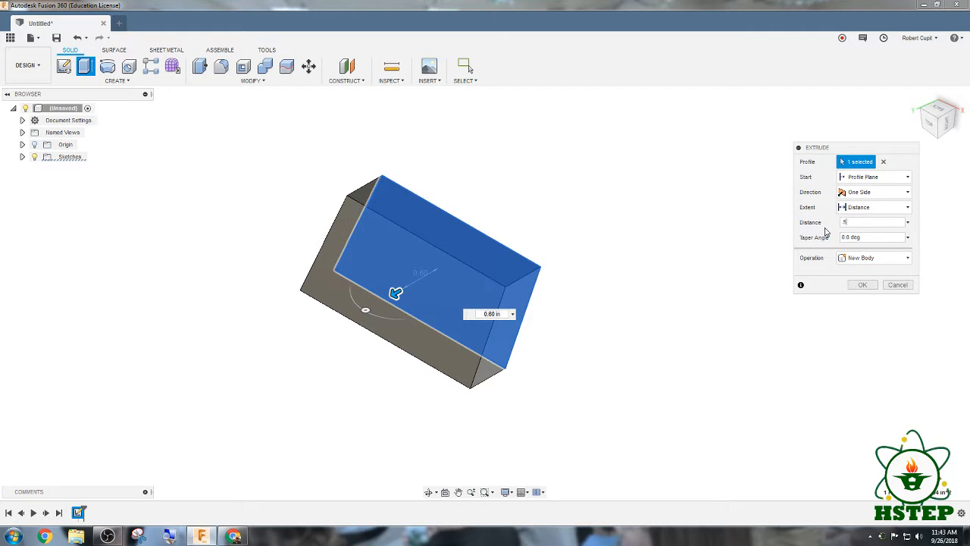
key("Return")
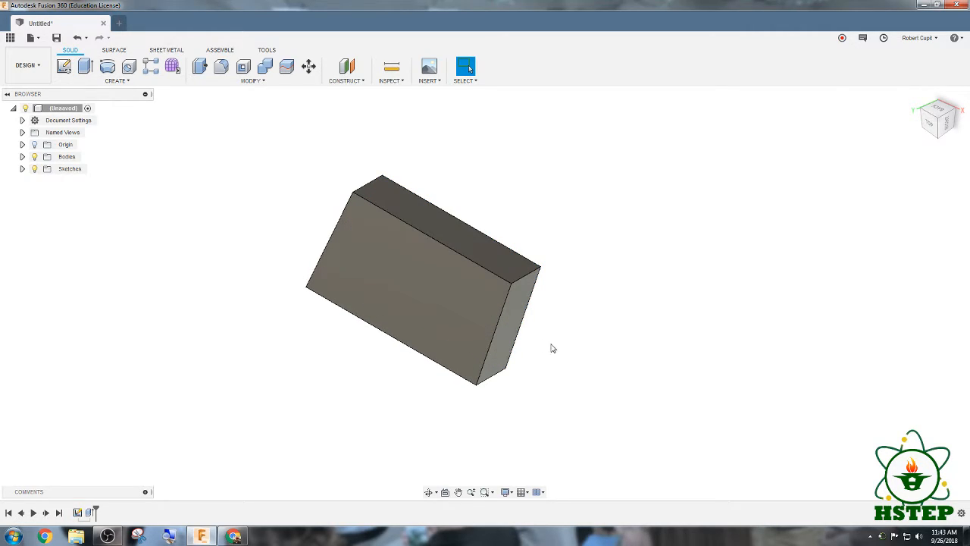
- Reopen the extruded block's base sketch for editing
middle_click_drag(478, 306, 506, 239, "shift")
mouse_move(453, 304)
middle_mouse_down("shift")
mouse_move(489, 280)
mouse_move(508, 198)
mouse_move(456, 316)
middle_mouse_up("shift")
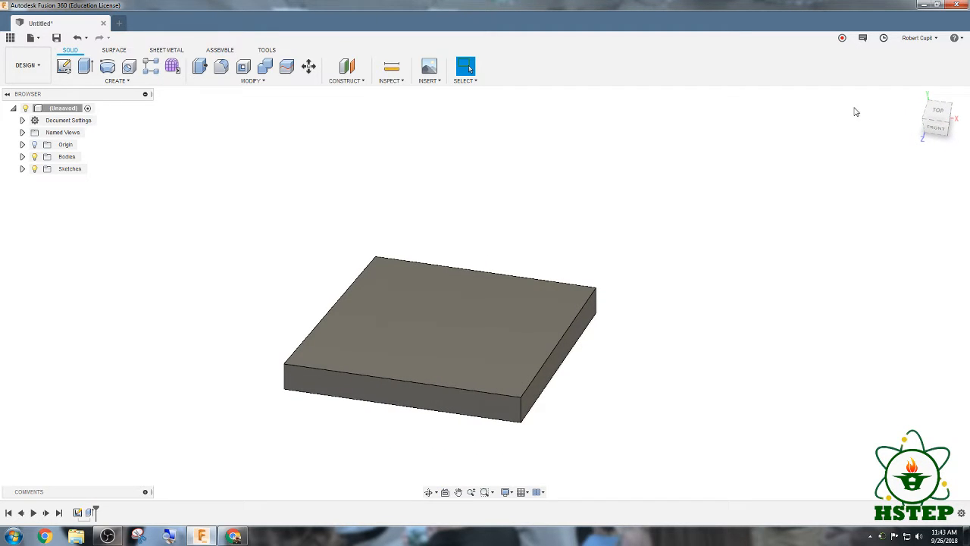
left_click(948, 119)
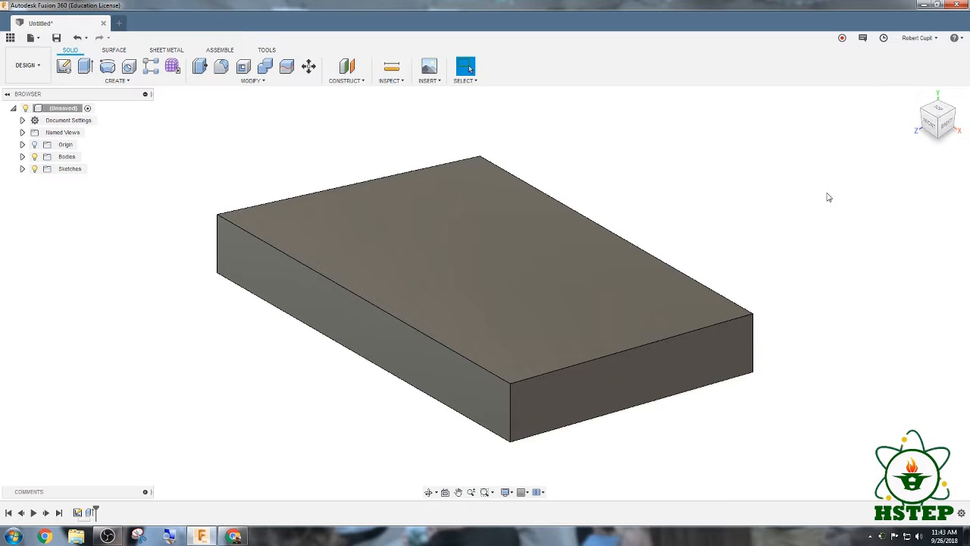
left_click(940, 121)
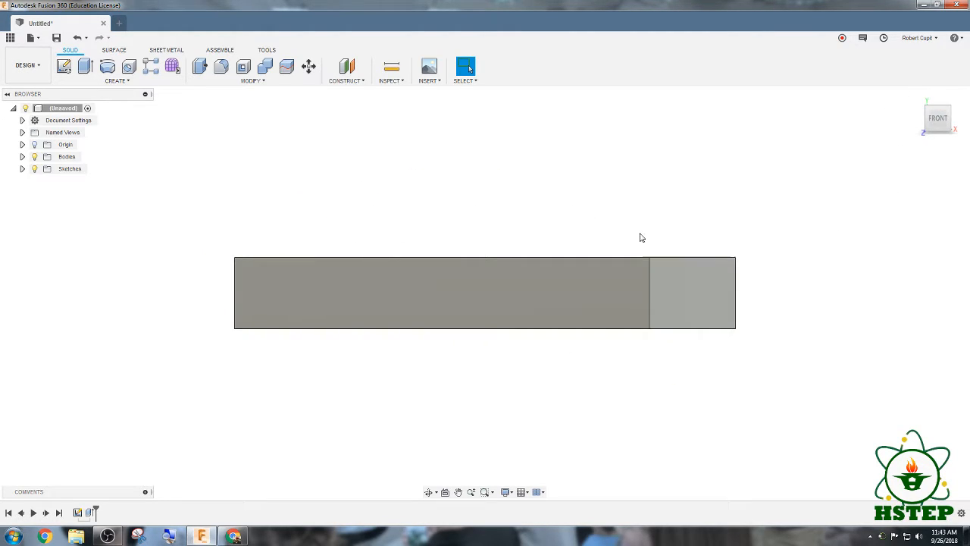
left_click(938, 105)
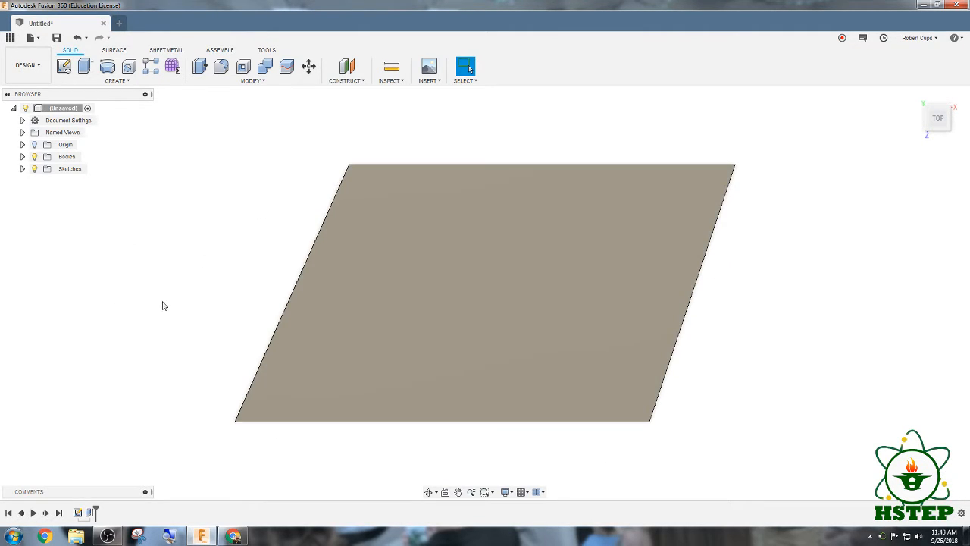
left_click(22, 169)
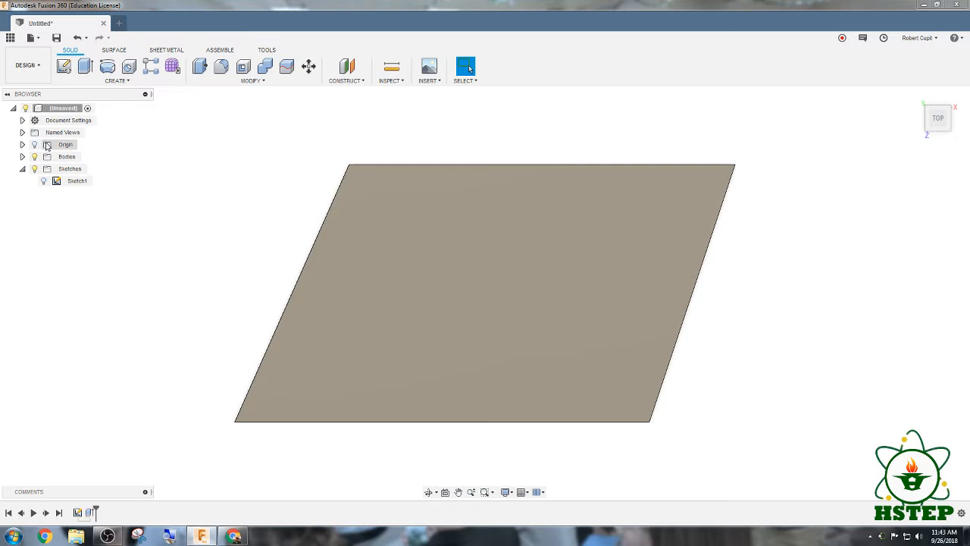
double_click(59, 182)
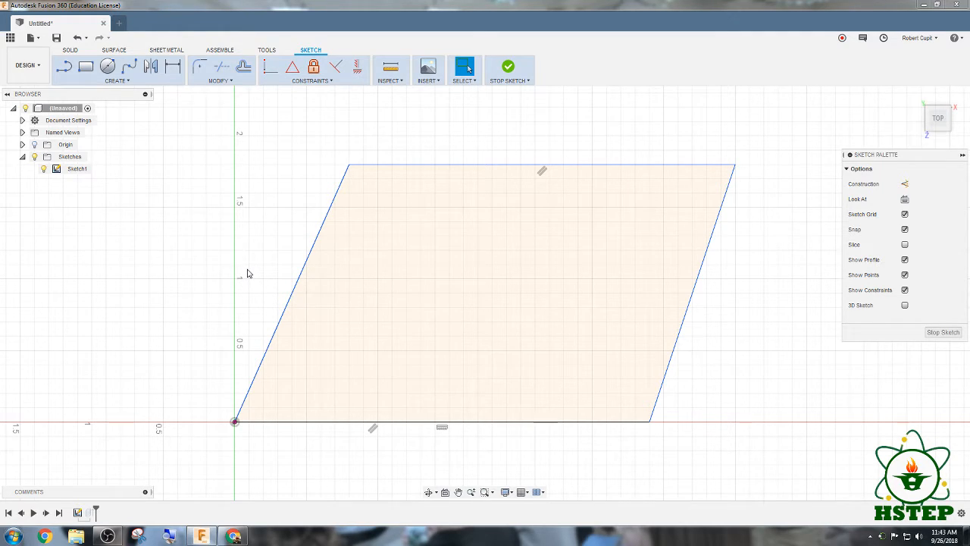
key("s")
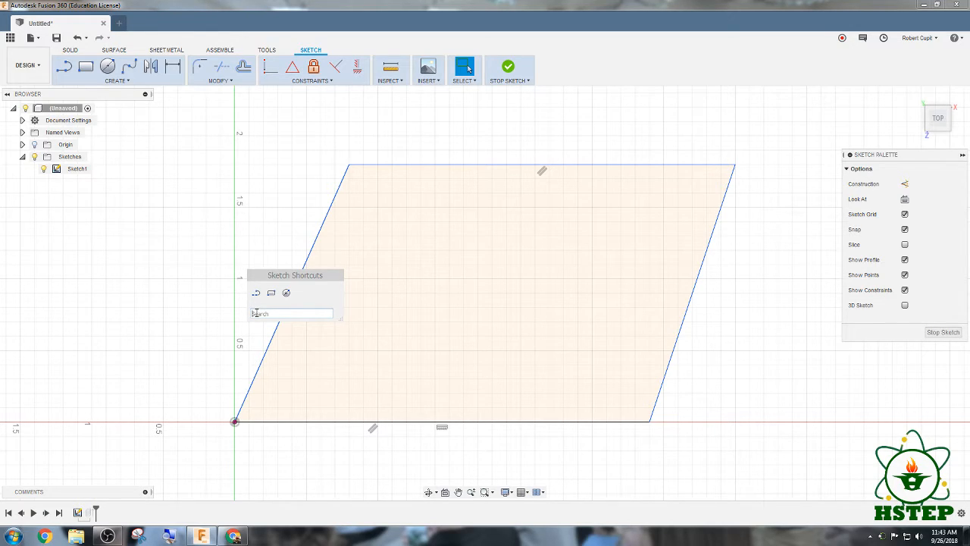
left_click(508, 67)
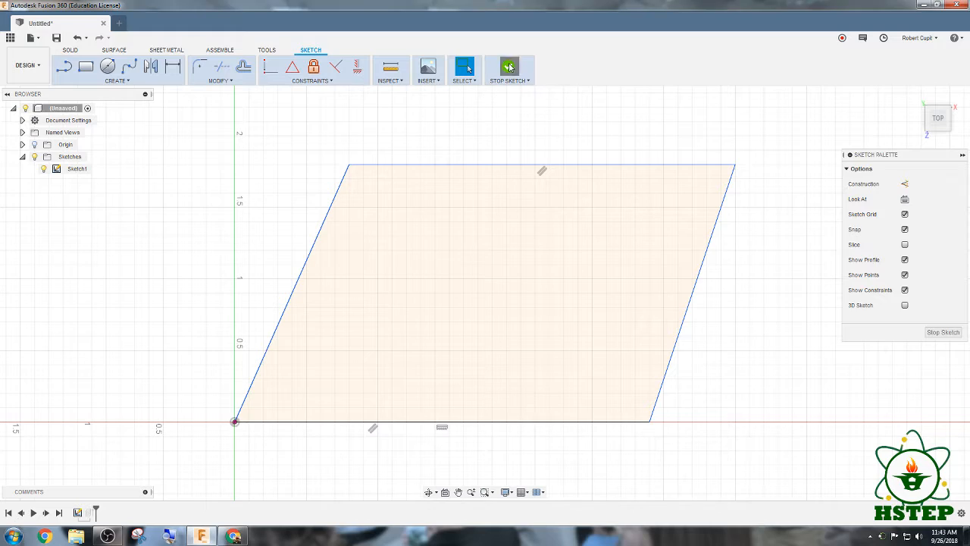
key("s")
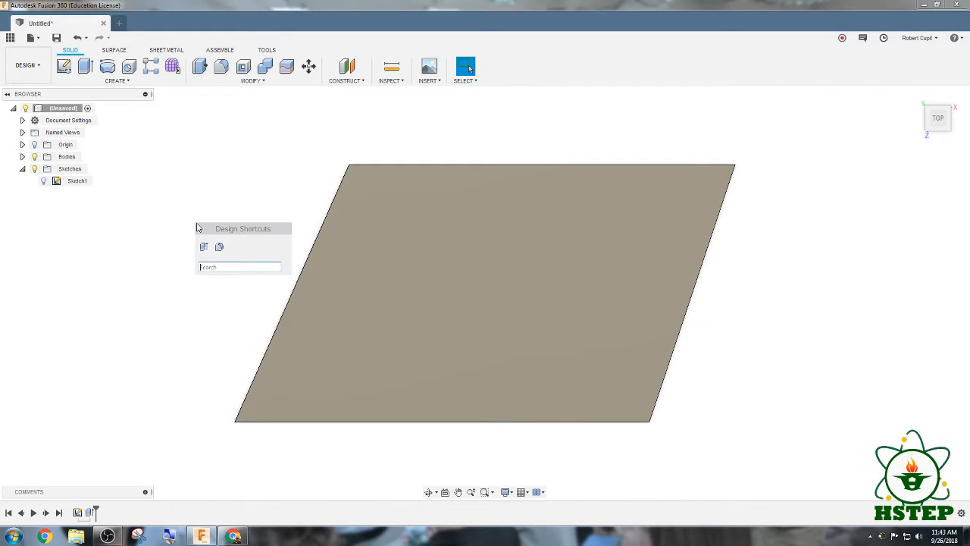
left_click(258, 282)
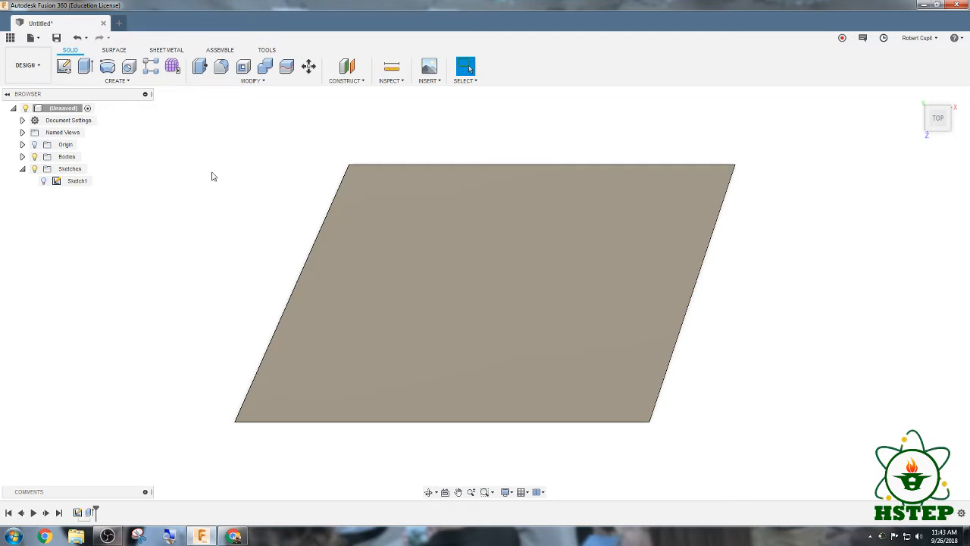
double_click(75, 181)
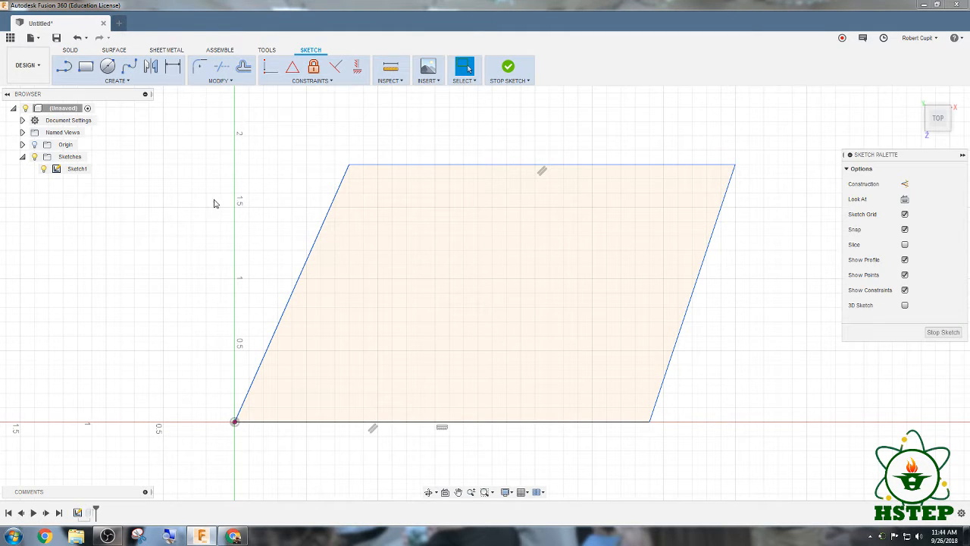
- Dimension the left slanted edge along its own length at 2 in with an aligned Sketch Dimension
key("s")
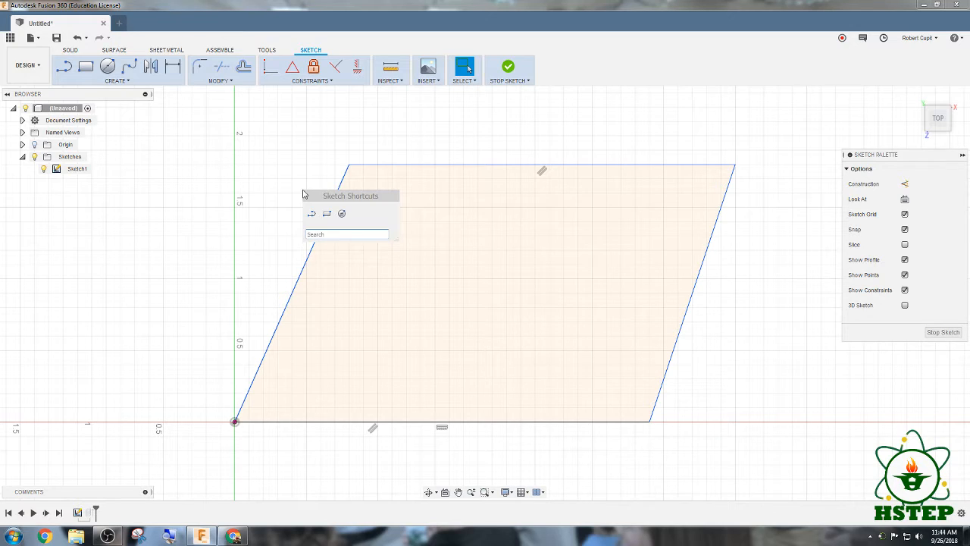
type("dim")
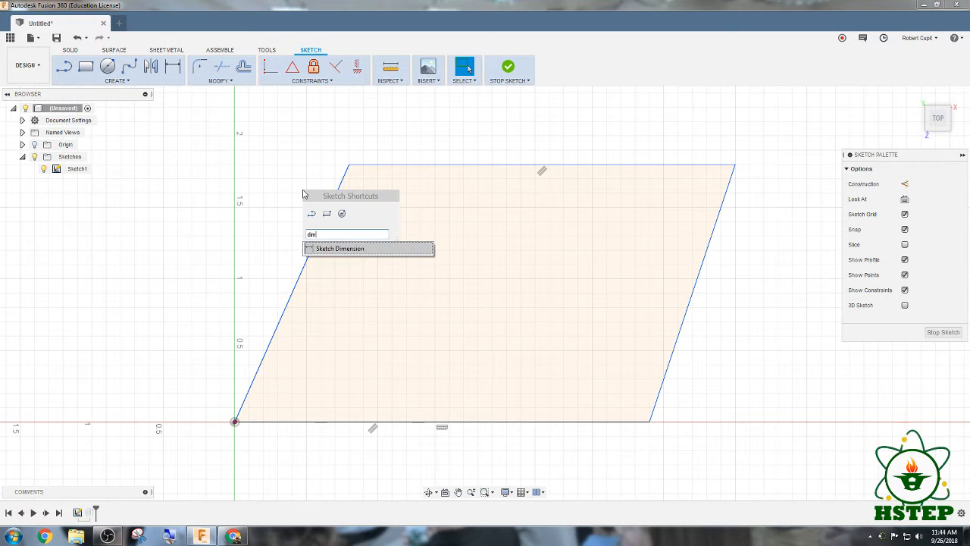
left_click(327, 249)
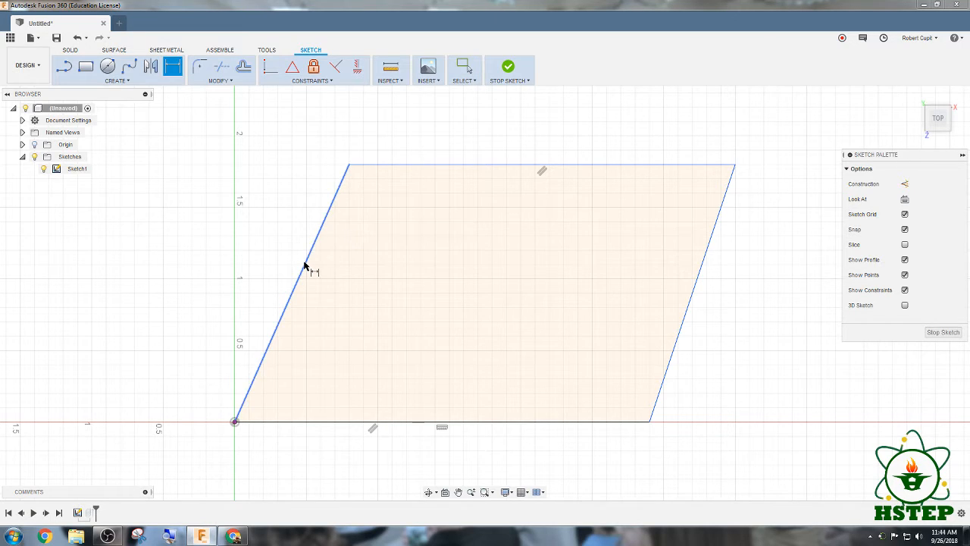
left_click(304, 267)
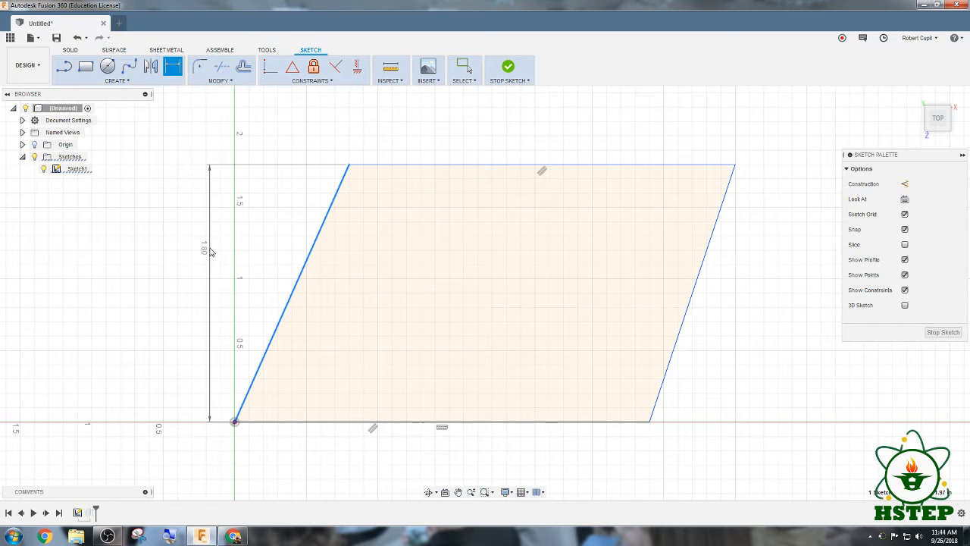
right_click(209, 251)
left_click(210, 310)
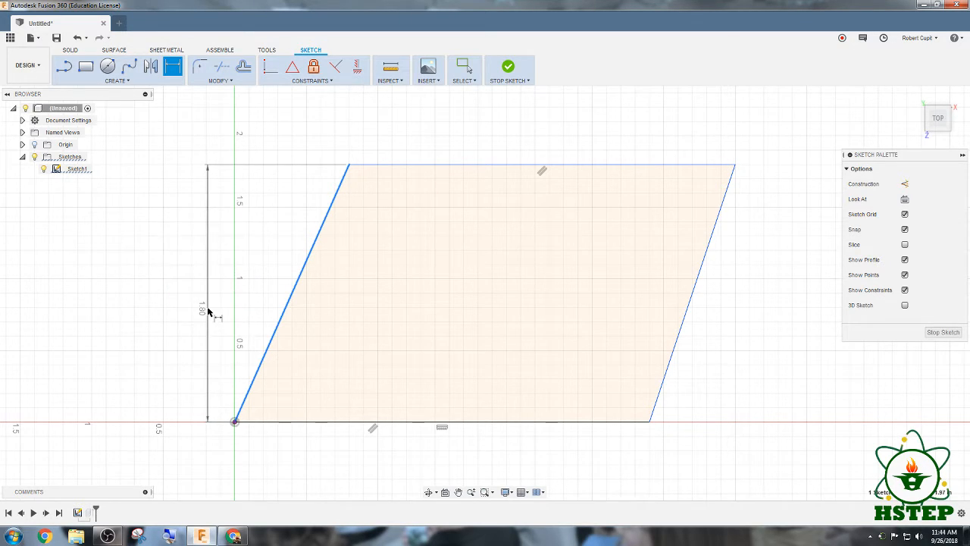
left_click(216, 230)
type("2")
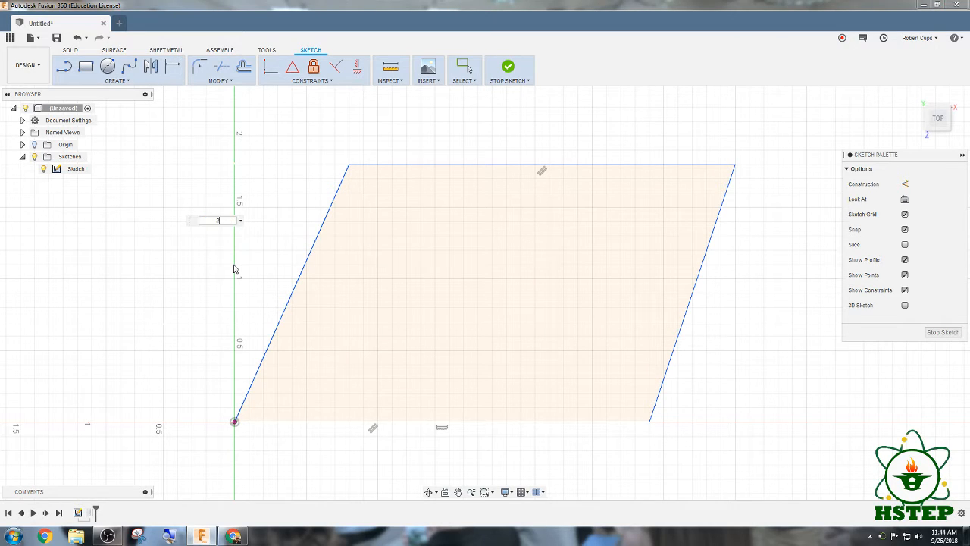
key("Return")
- Dimension the profile's top edge at 2.6 in, with the dimension placed above it
scroll(326, 221, "down", 1)
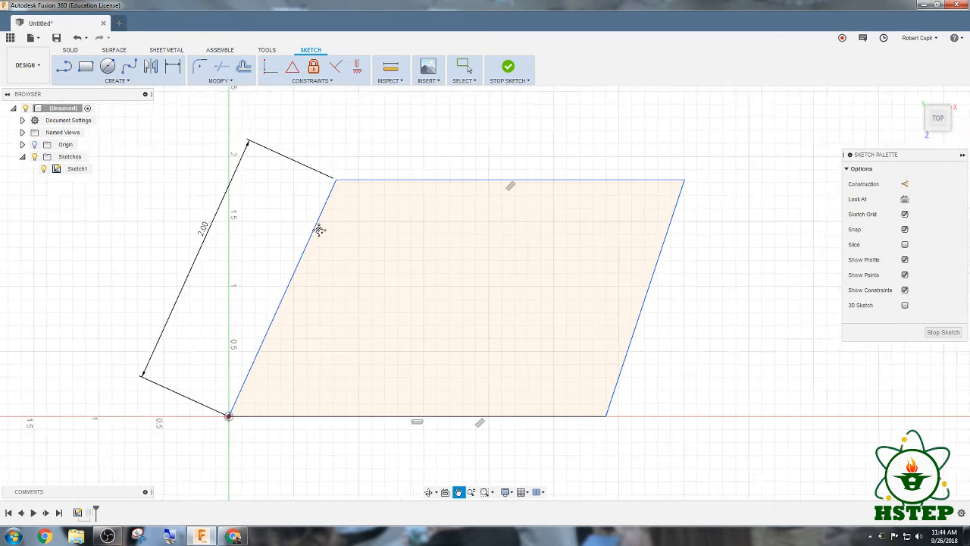
left_click(390, 187)
left_click(427, 129)
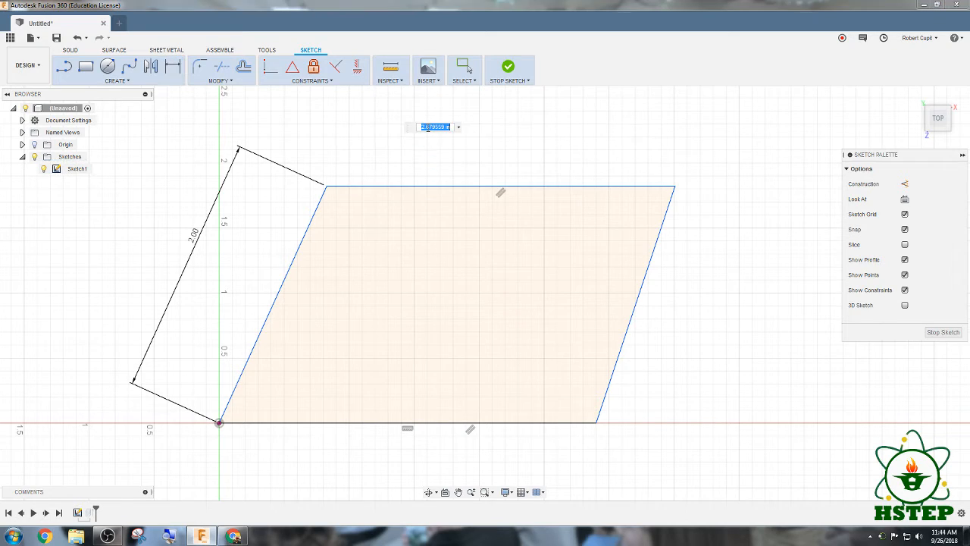
type("2.6")
key("Return")
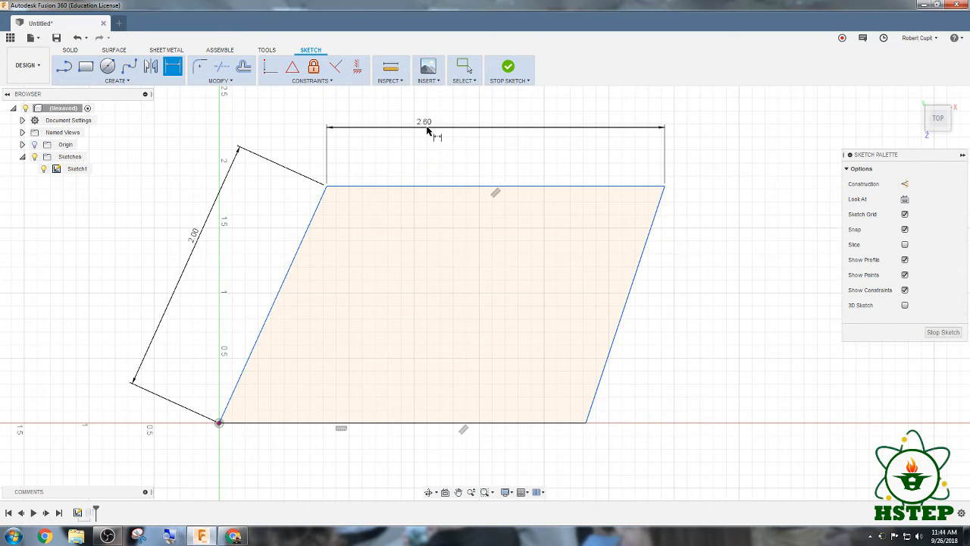
- Try a vertical height dimension on the right slanted edge and undo it
left_click(644, 284)
left_click(710, 315)
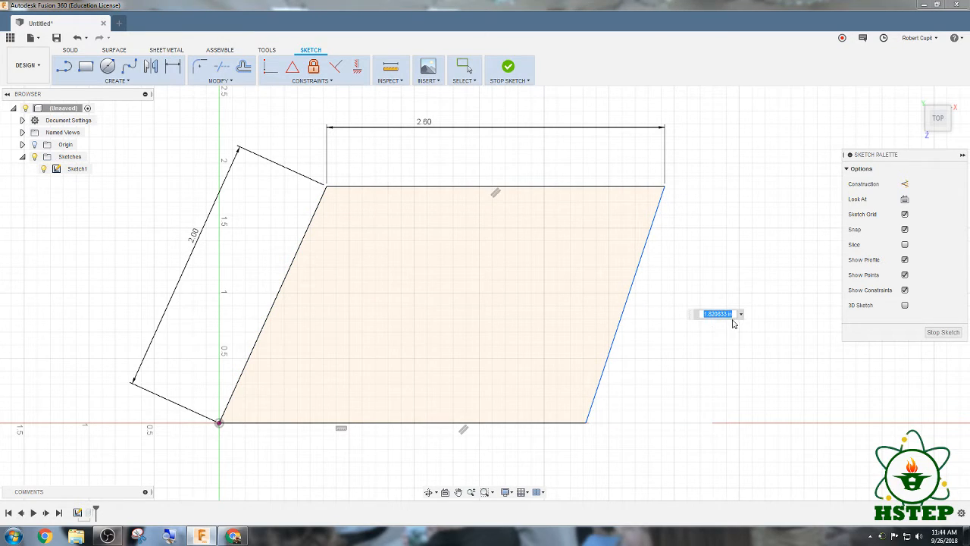
key("Return")
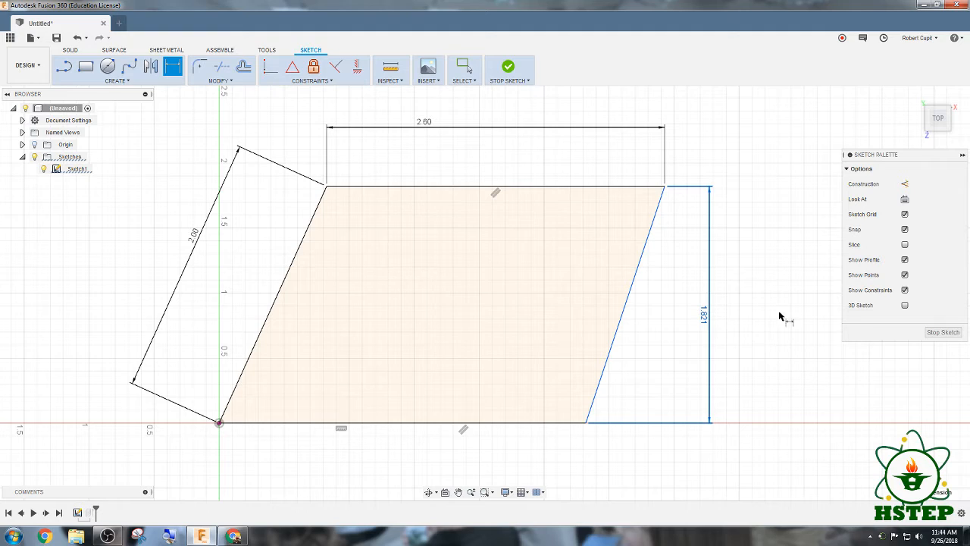
key("ctrl+z")
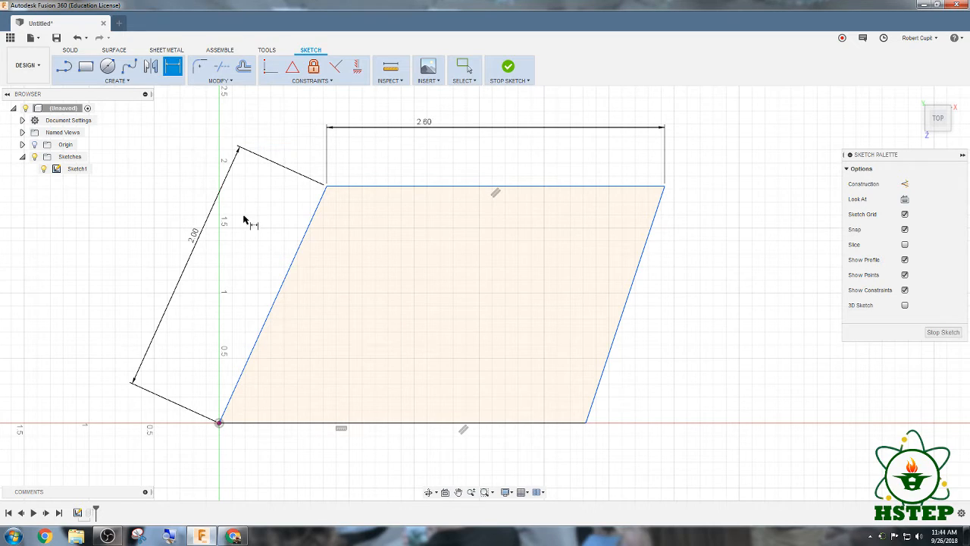
- Dimension the right slanted edge along its own length at 1.9 in
left_click(625, 319)
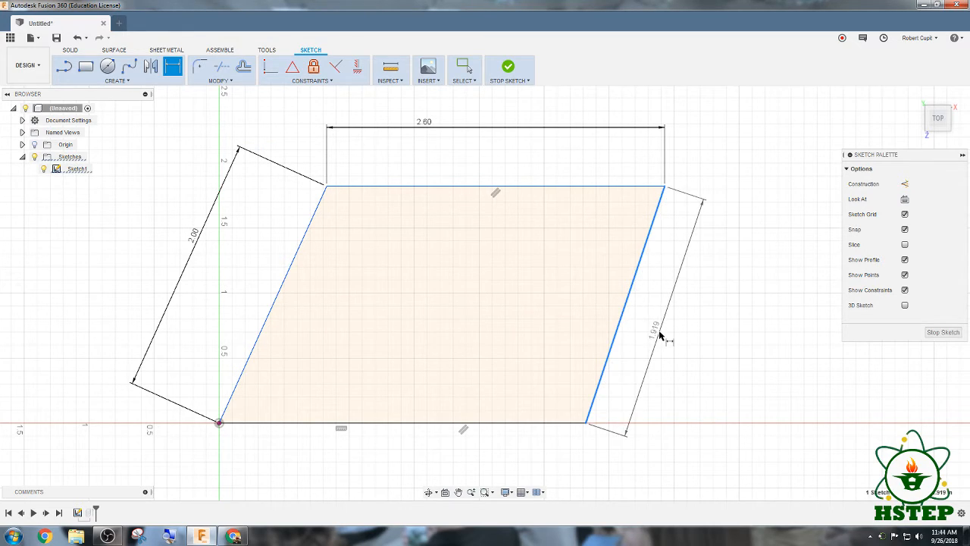
left_click(660, 335)
type("1")
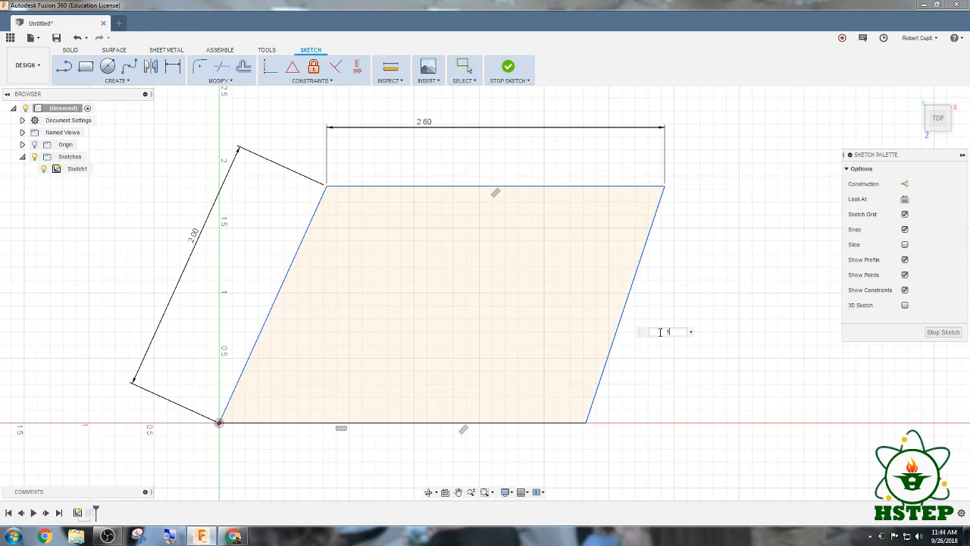
type(".9")
key("Return")
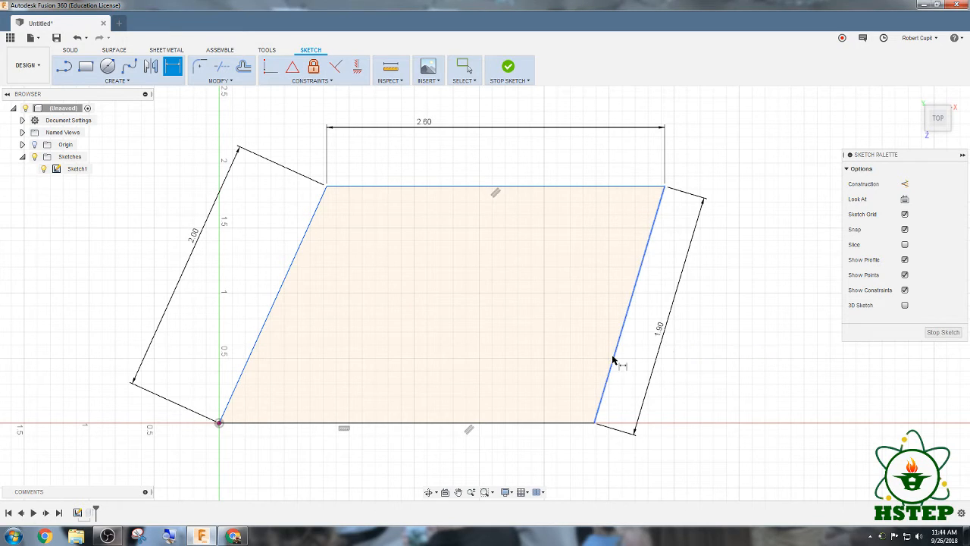
- Dimension the profile's bottom edge at 3 in and finish the sketch
scroll(485, 379, "down", 2)
scroll(477, 350, "down", 1)
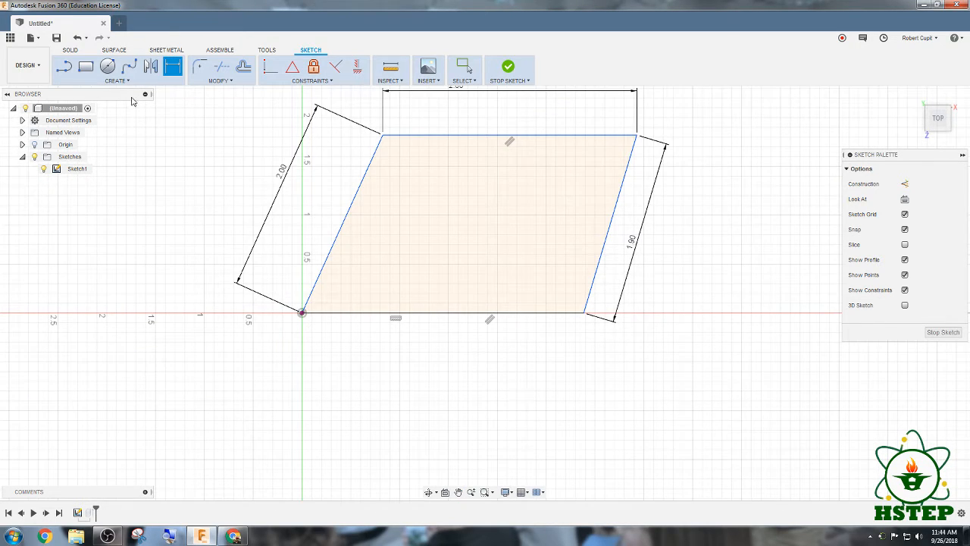
left_click(417, 313)
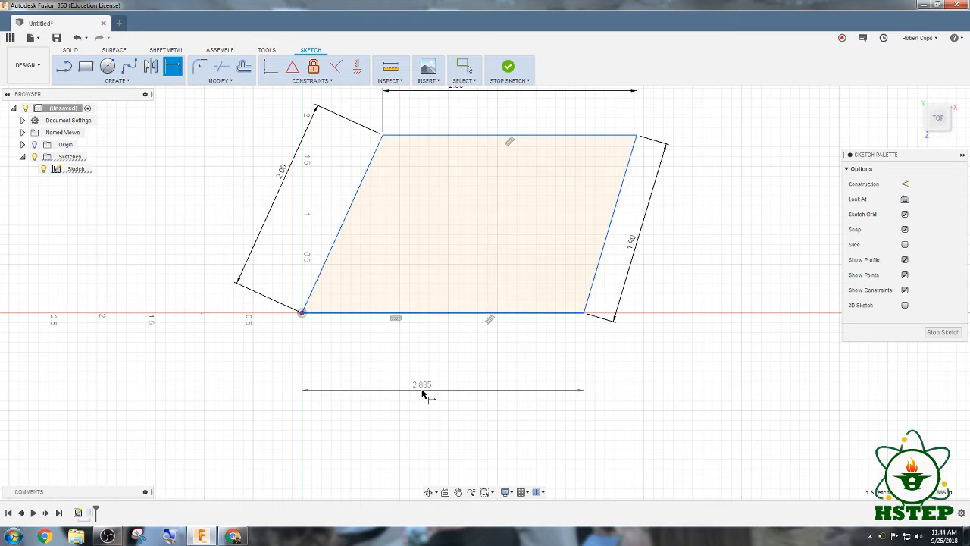
left_click(423, 393)
type("3")
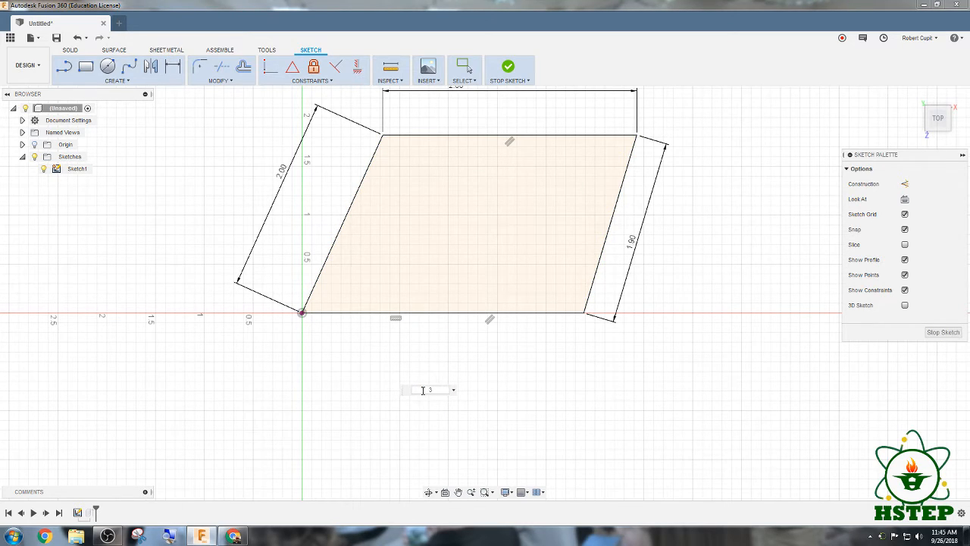
key("Return")
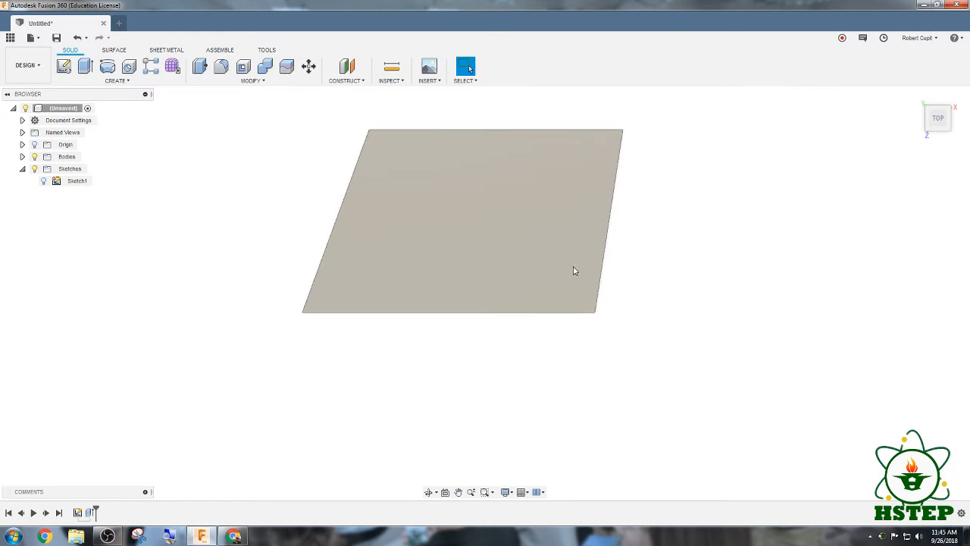
- Save the design as "Wing" in the IED project's master folder and check the project's files
middle_click_drag(563, 247, 545, 264, "shift")
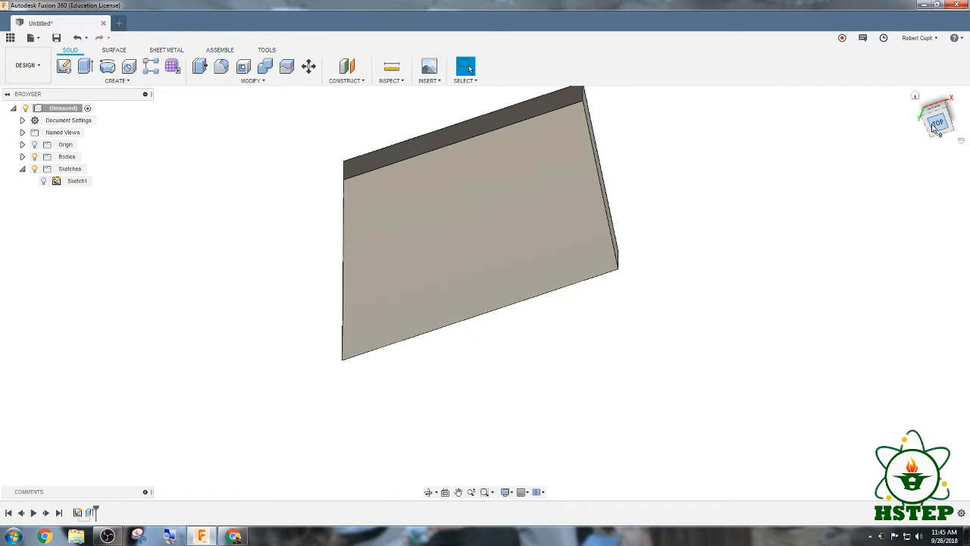
left_click(946, 110)
middle_click_drag(433, 196, 414, 260)
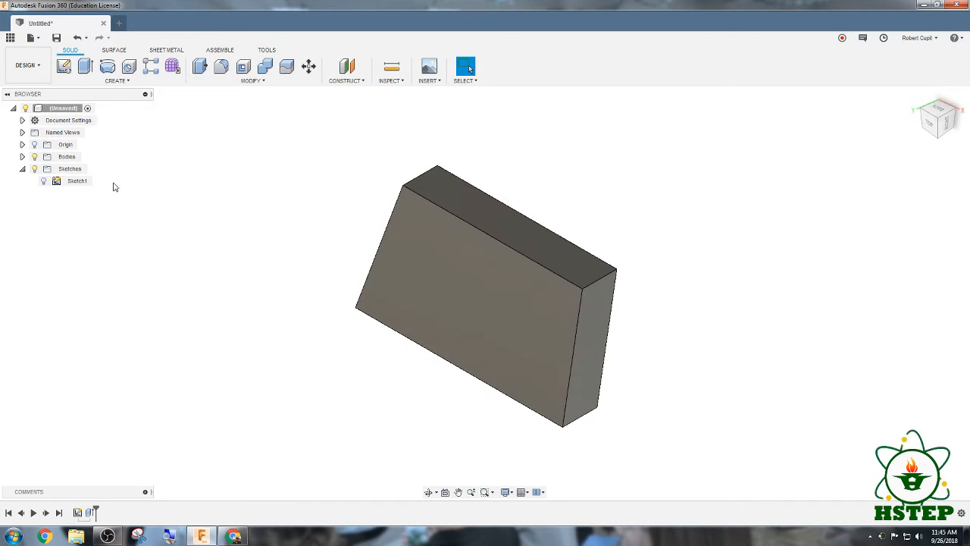
left_click(39, 41)
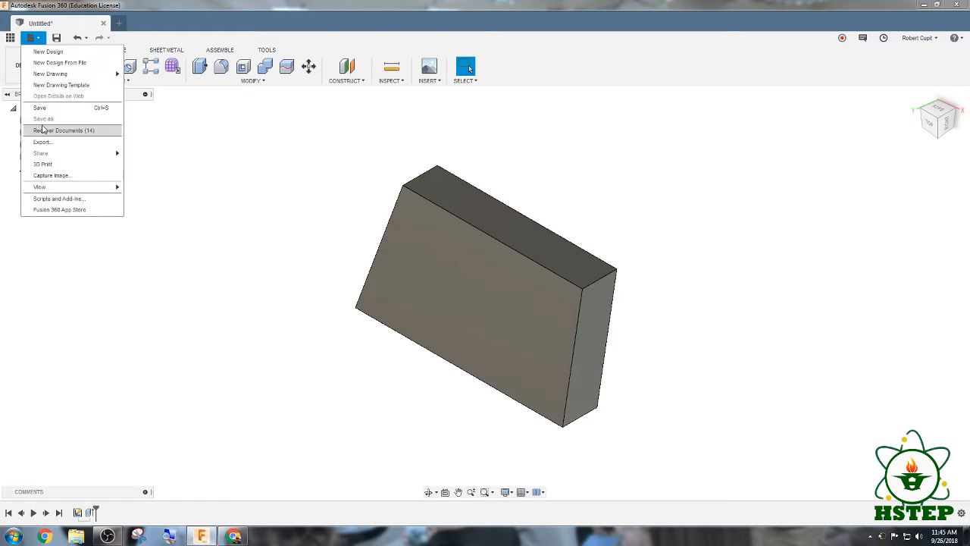
left_click(42, 119)
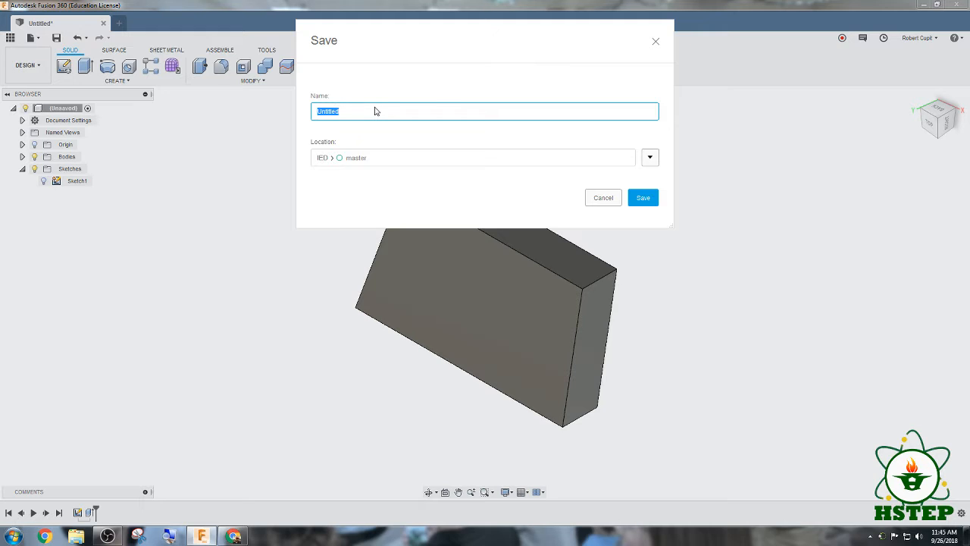
type("Wing")
left_click(637, 198)
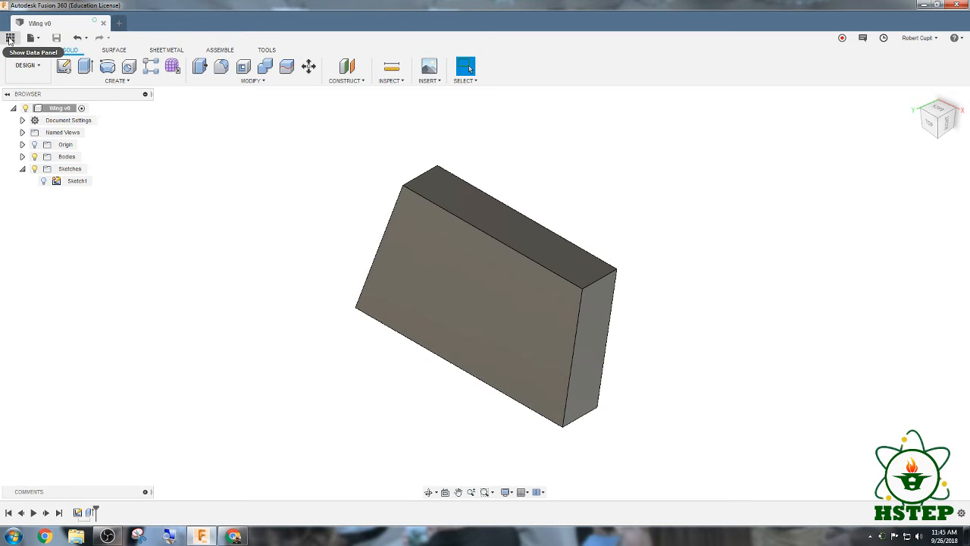
left_click(10, 38)
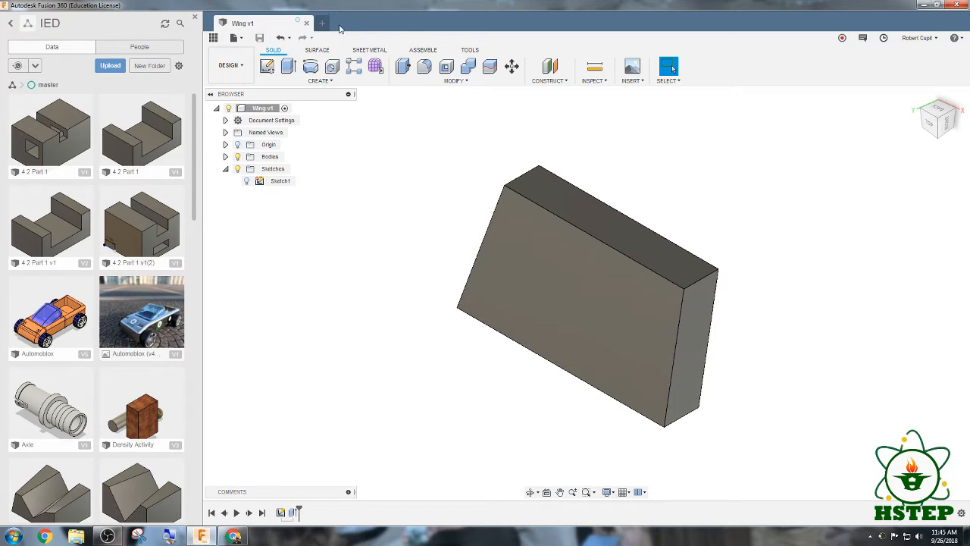
left_click(213, 37)
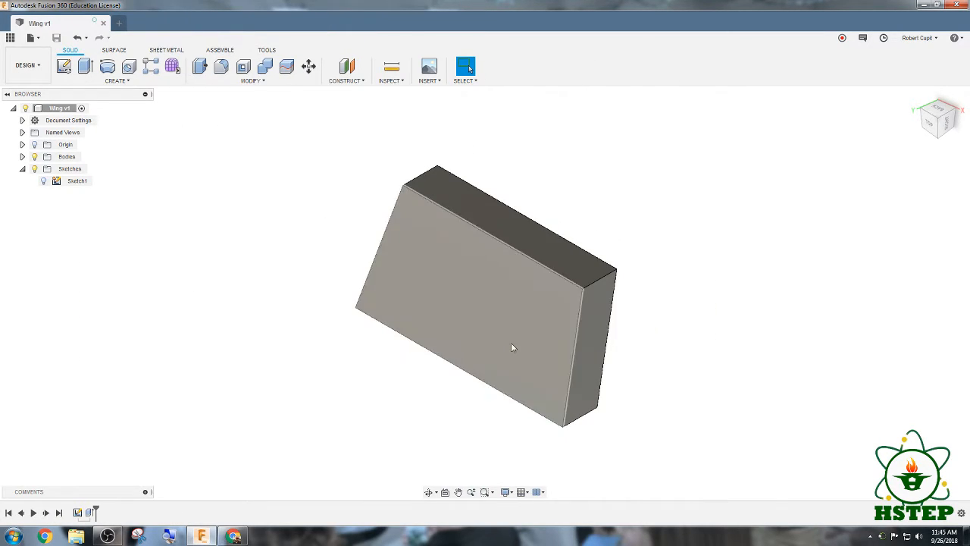
- Create a new full-assembly drawing from the design, from scratch, with the ISO standard, inch units and an A3 (420mm x 297mm) sheet
scroll(455, 281, "up", 1)
left_click(35, 72)
mouse_move(38, 189)
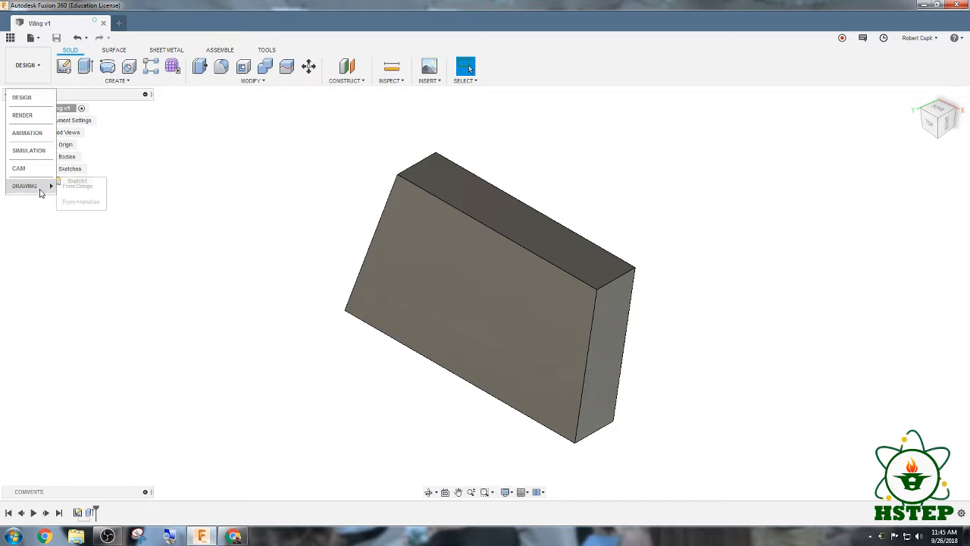
left_click(87, 188)
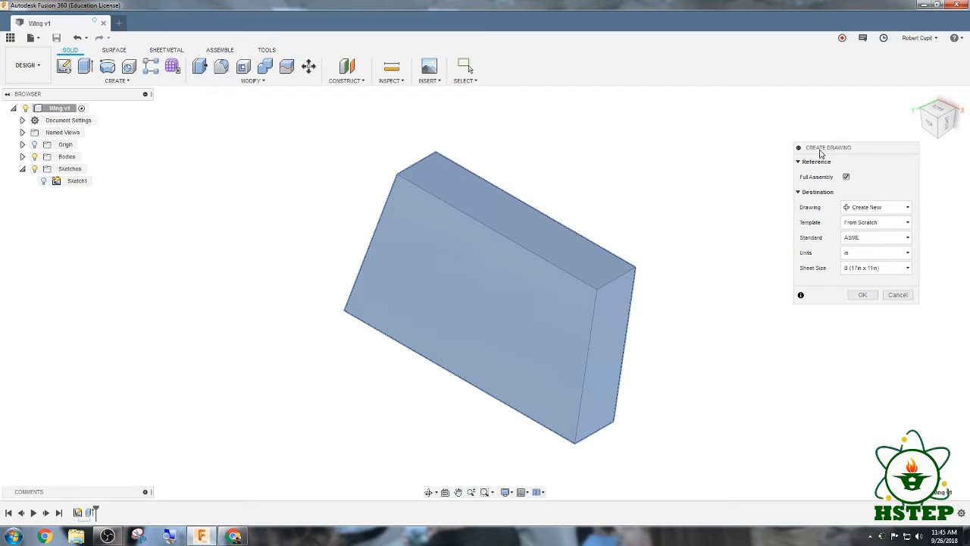
mouse_move(820, 154)
left_mouse_down()
mouse_move(683, 148)
mouse_move(677, 128)
left_mouse_up()
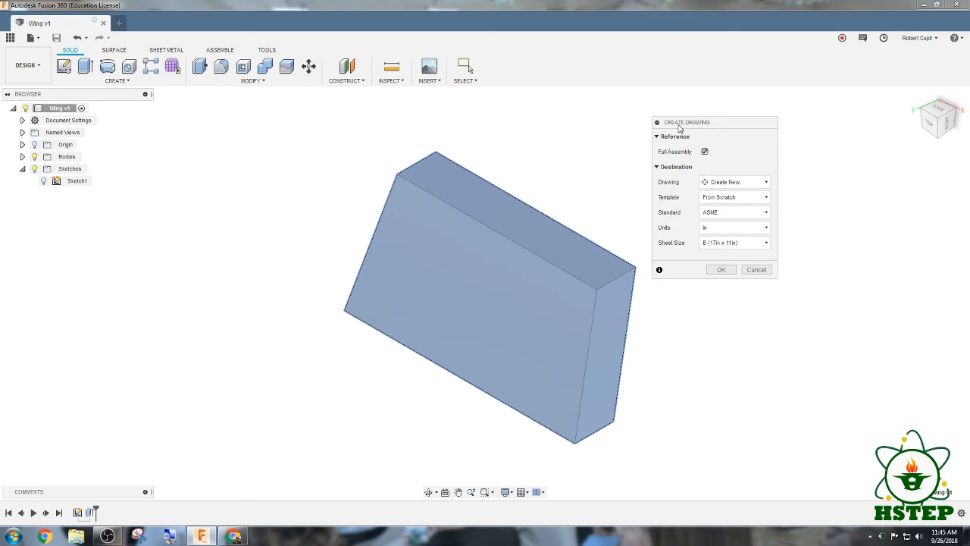
left_click(722, 215)
left_click(720, 223)
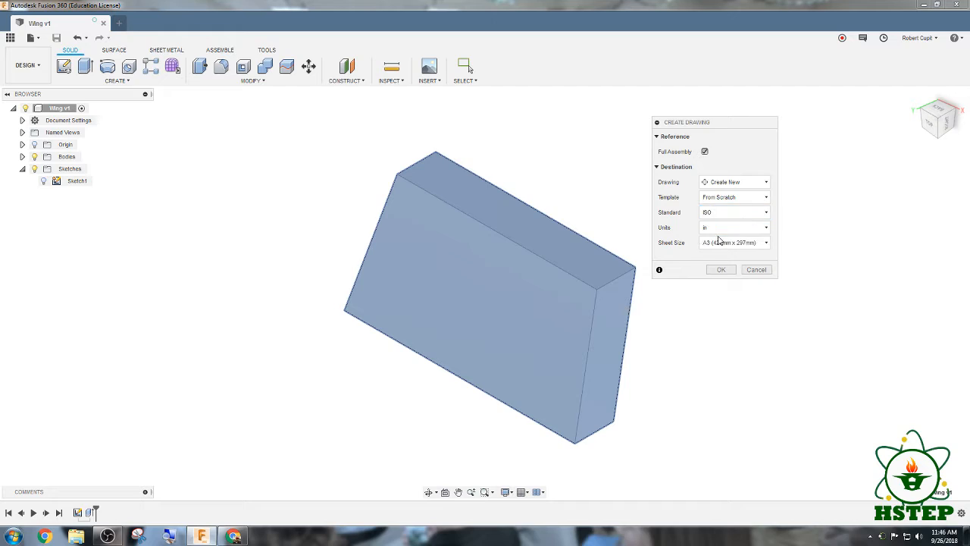
left_click(749, 233)
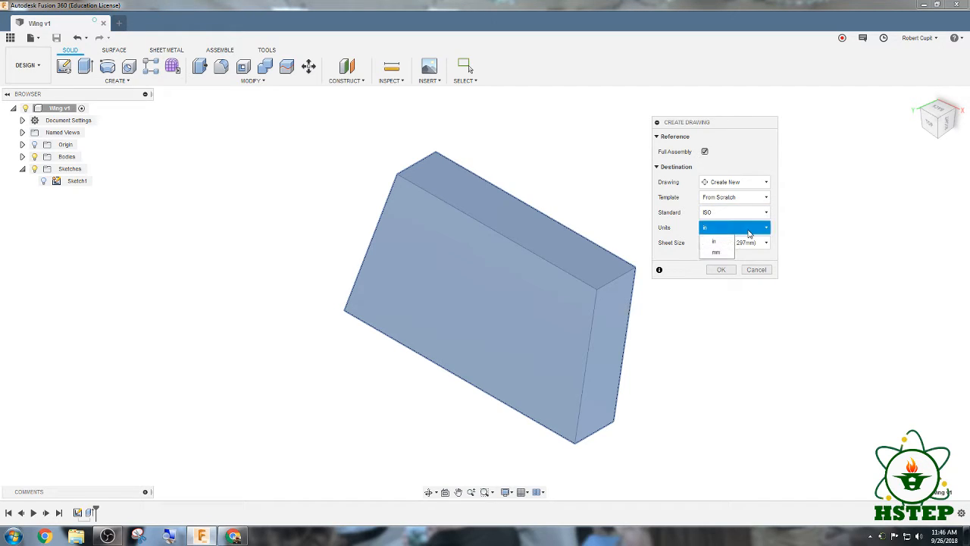
left_click(749, 232)
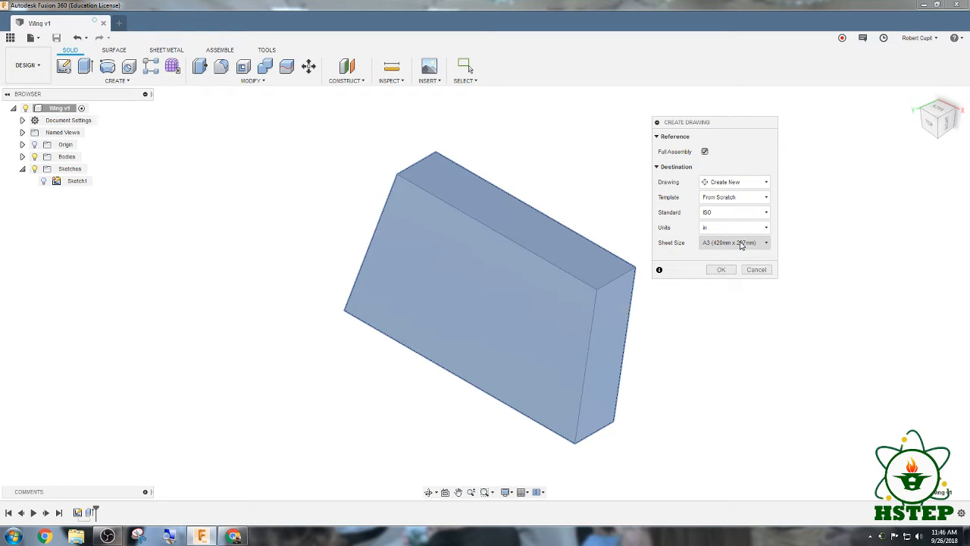
left_click(741, 245)
left_click(741, 244)
left_click(720, 270)
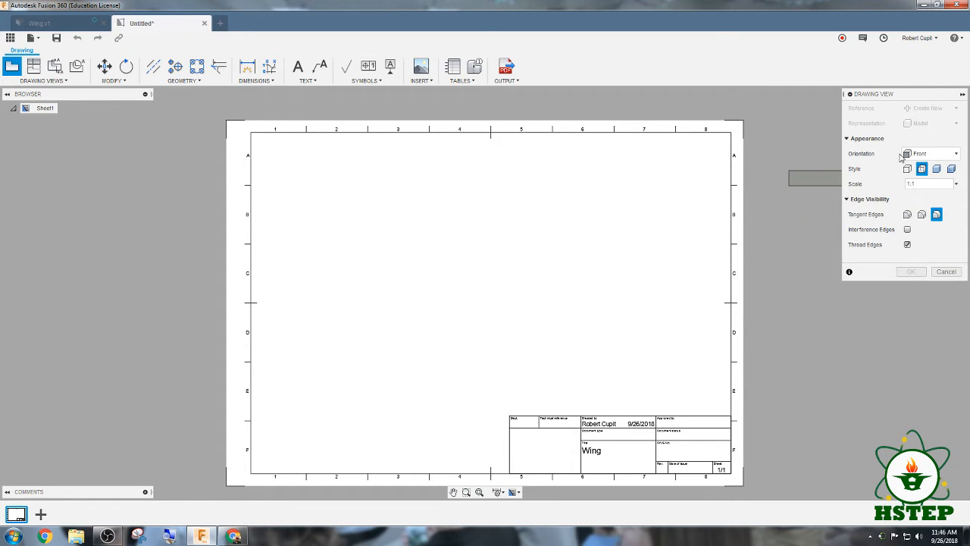
- Place a base view of the wing with the Top orientation at 1:1 scale in the left half of the sheet
mouse_move(906, 97)
left_mouse_down()
mouse_move(582, 159)
mouse_move(495, 159)
left_mouse_up()
left_click(511, 218)
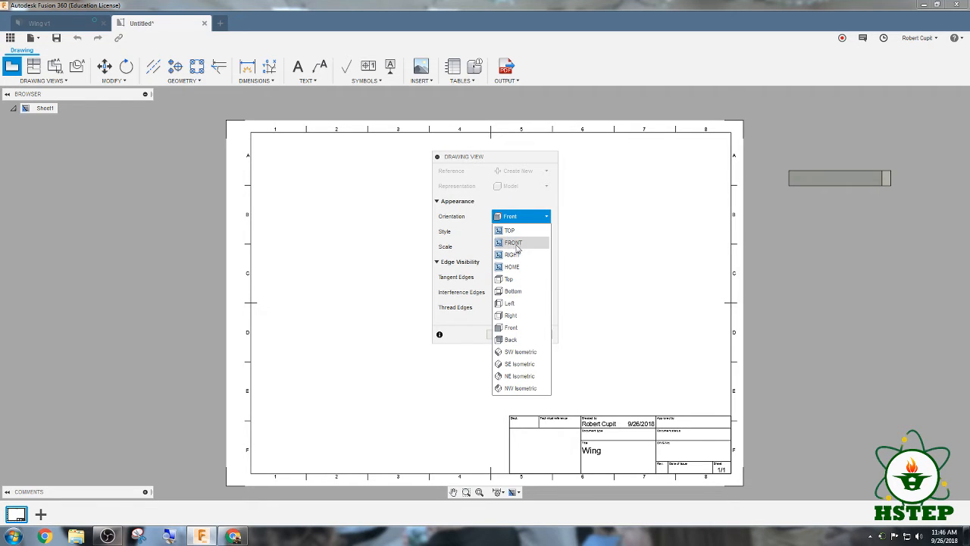
left_click(525, 280)
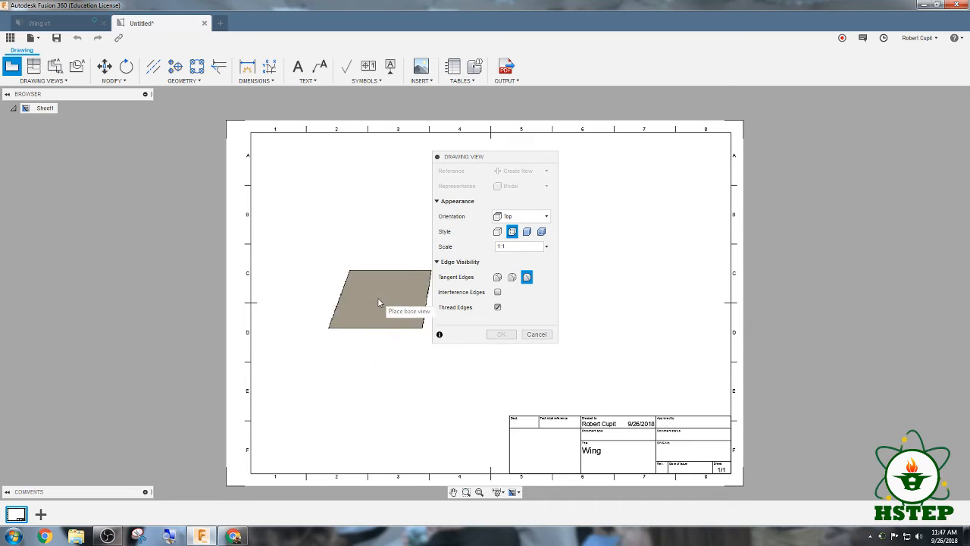
left_click(358, 308)
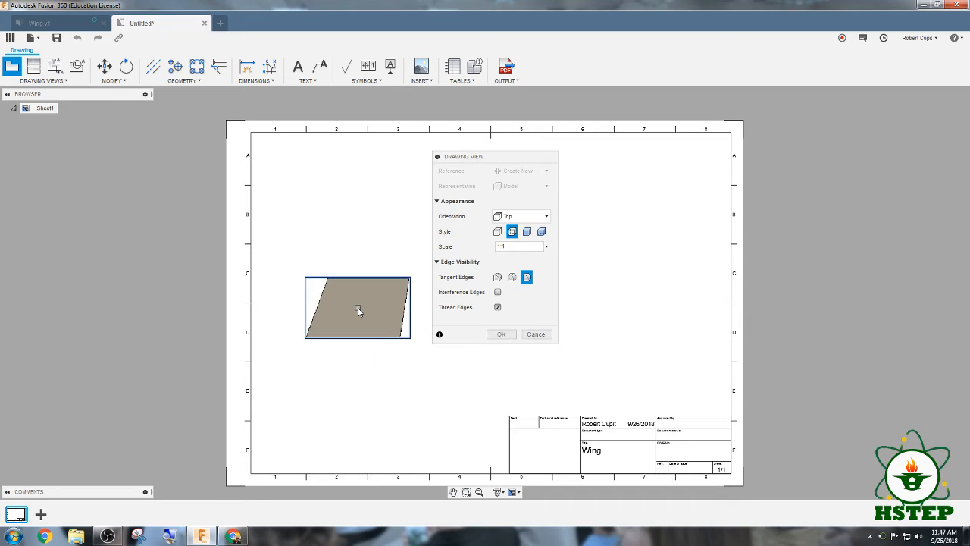
left_click(501, 334)
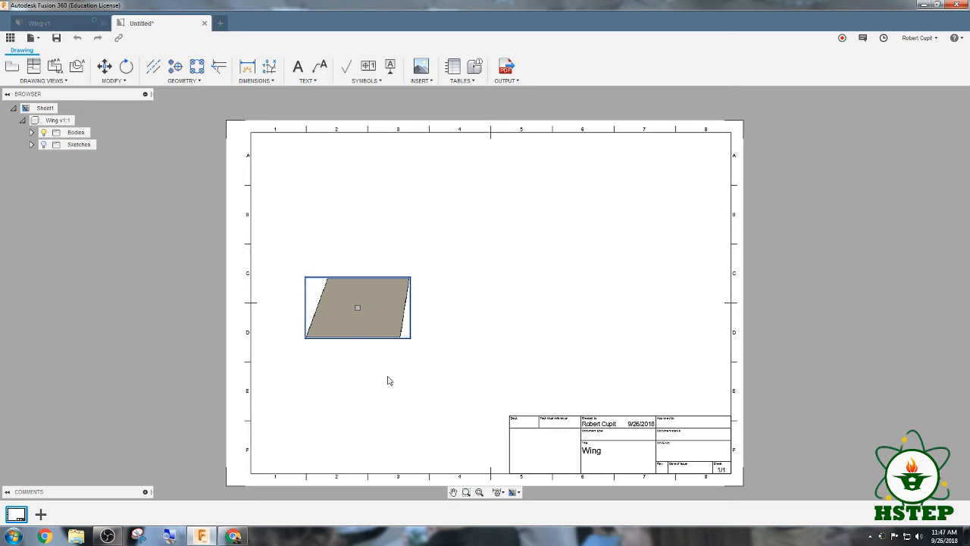
- Move the base view horizontally to the right, to about the middle of the sheet
left_click(388, 334)
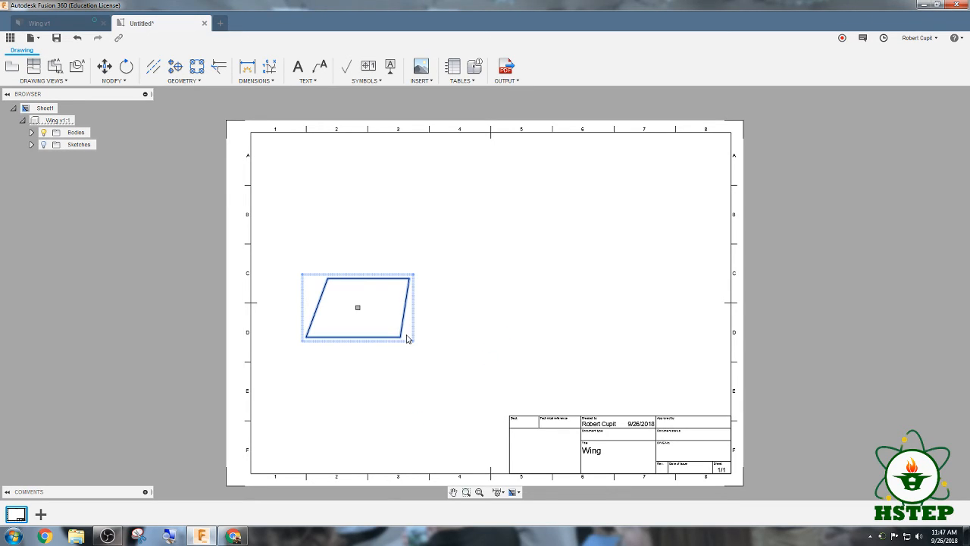
right_click(410, 333)
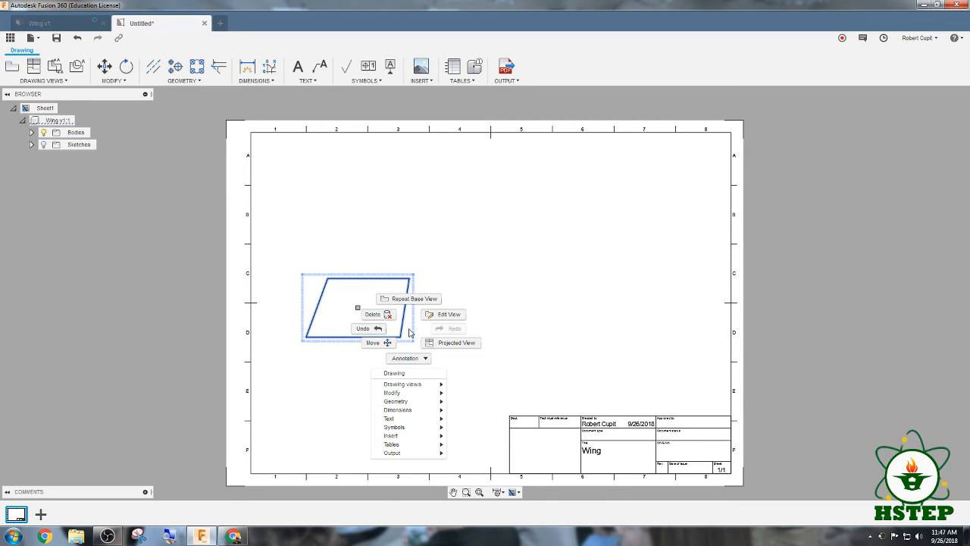
left_click(372, 343)
left_click(394, 317)
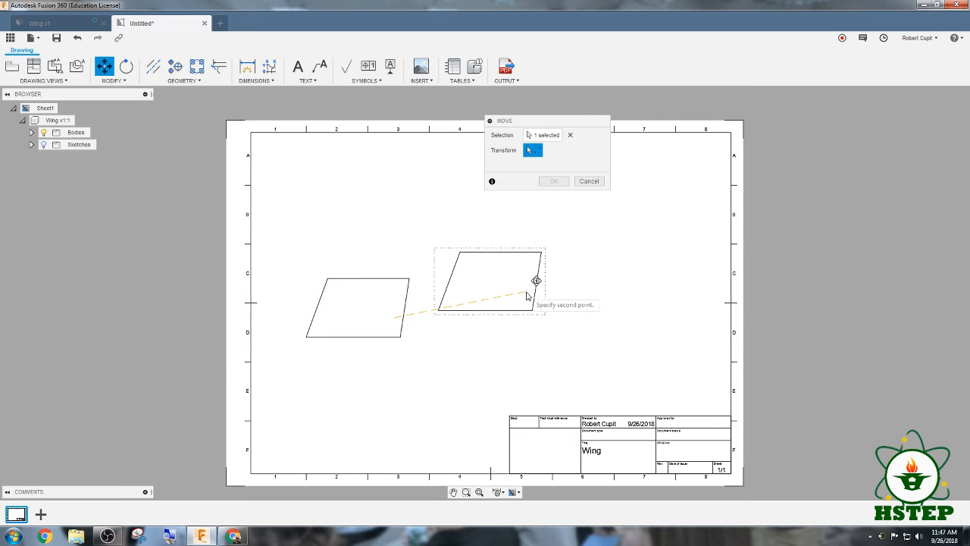
right_click(542, 306)
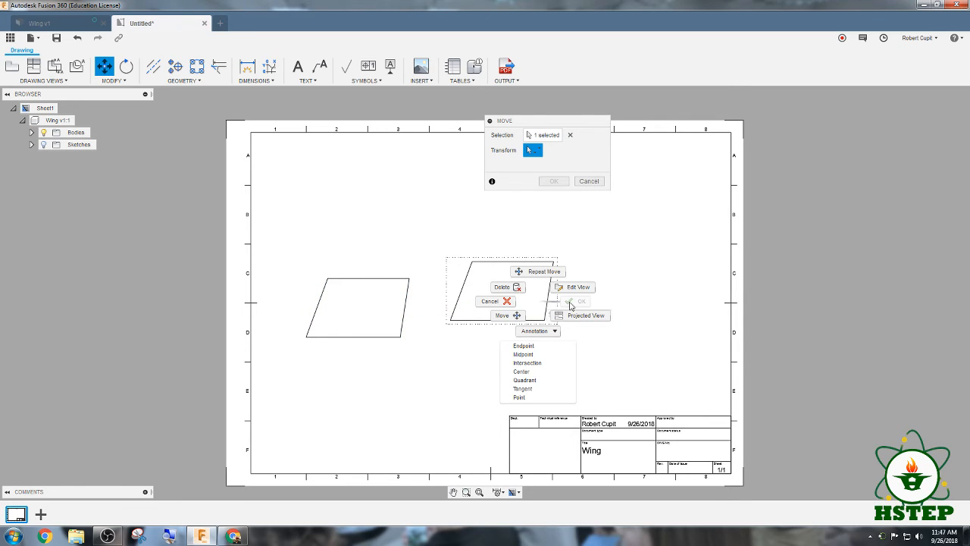
left_click(538, 306)
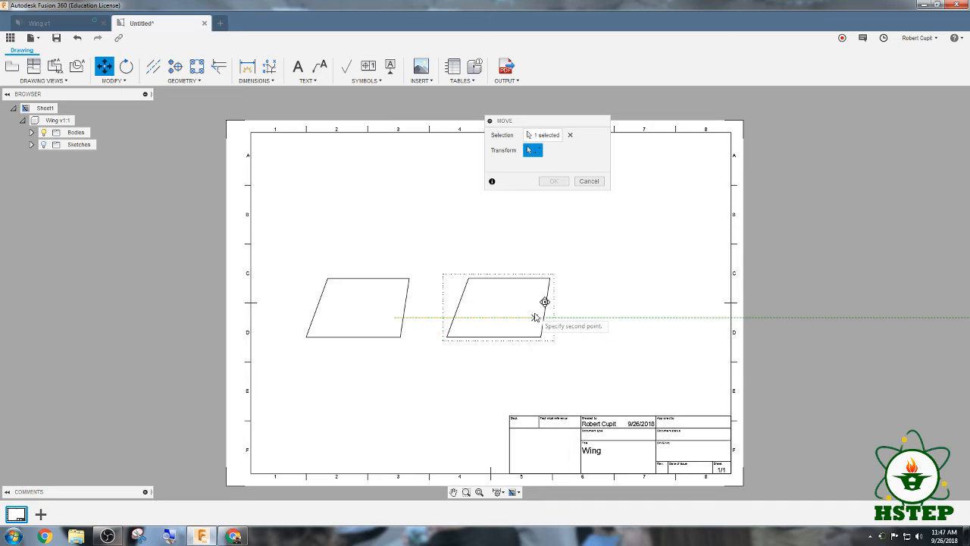
left_click(538, 319)
right_click(581, 287)
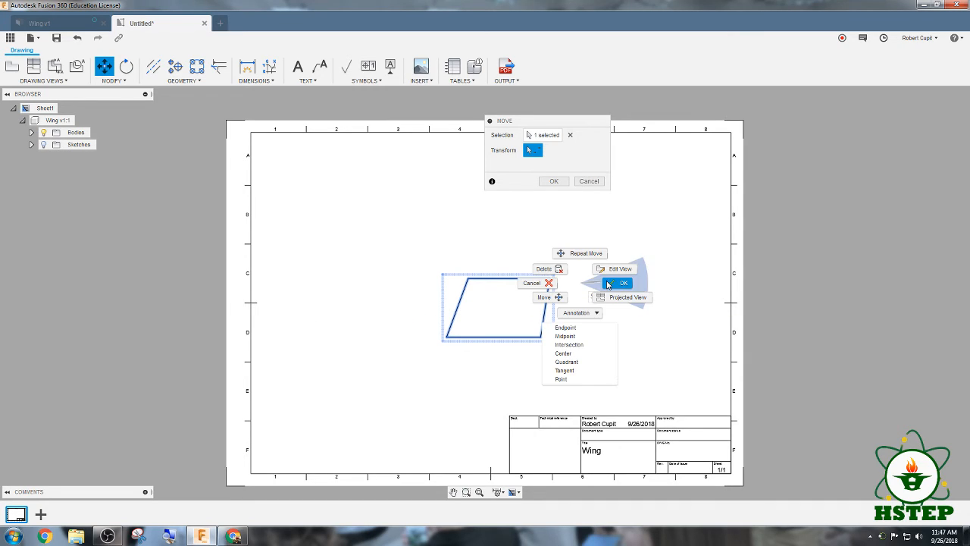
left_click(616, 282)
left_click(603, 340)
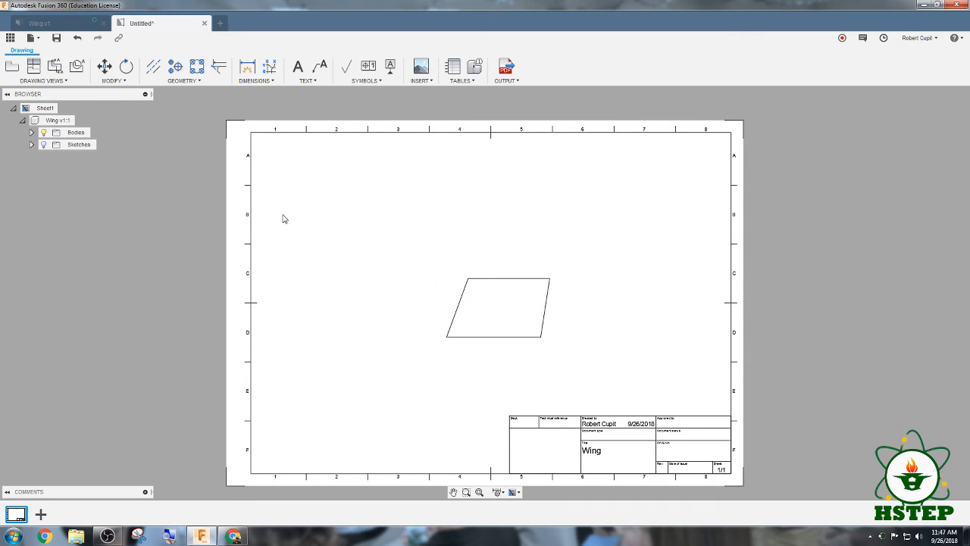
- Examine the sheet's component tree, including the contents of the Bodies and Sketches folders
left_click(13, 108)
left_click(14, 108)
left_click(29, 111)
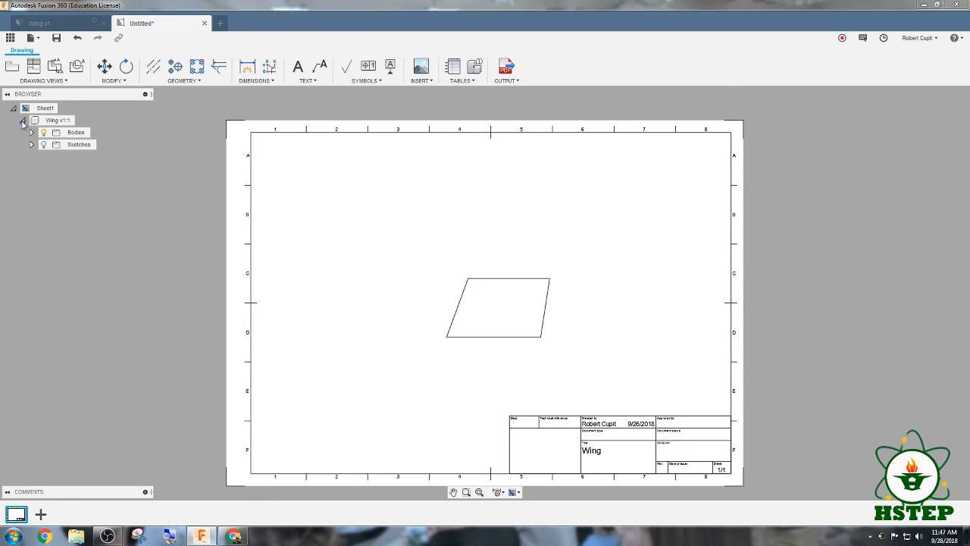
left_click(23, 121)
left_click(23, 121)
left_click(31, 132)
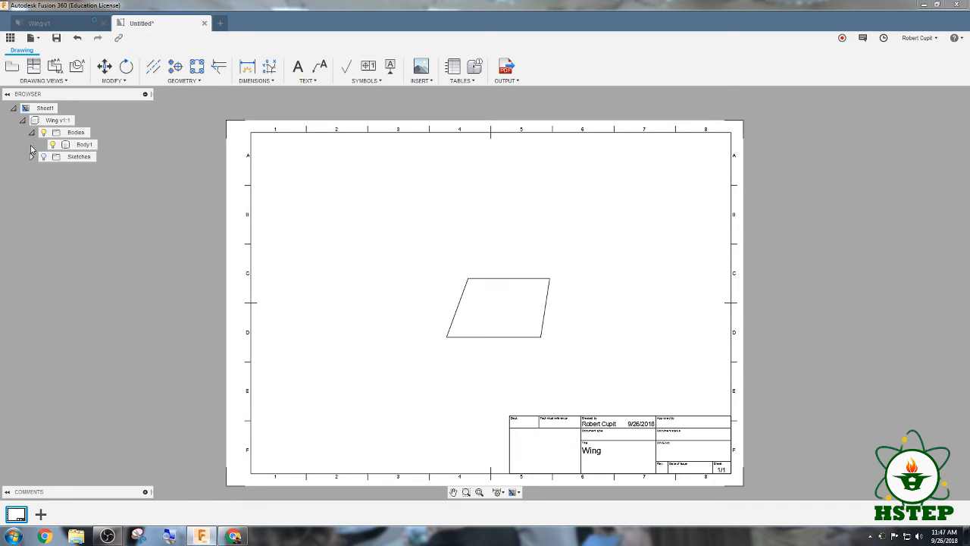
left_click(31, 157)
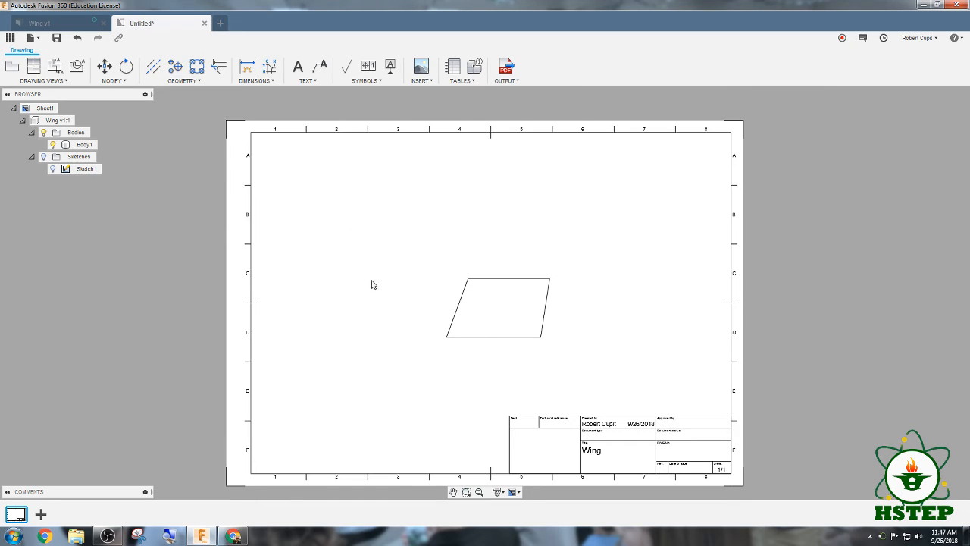
- Delete the sheet's border and its title block, leaving only the wing view
left_click(277, 136)
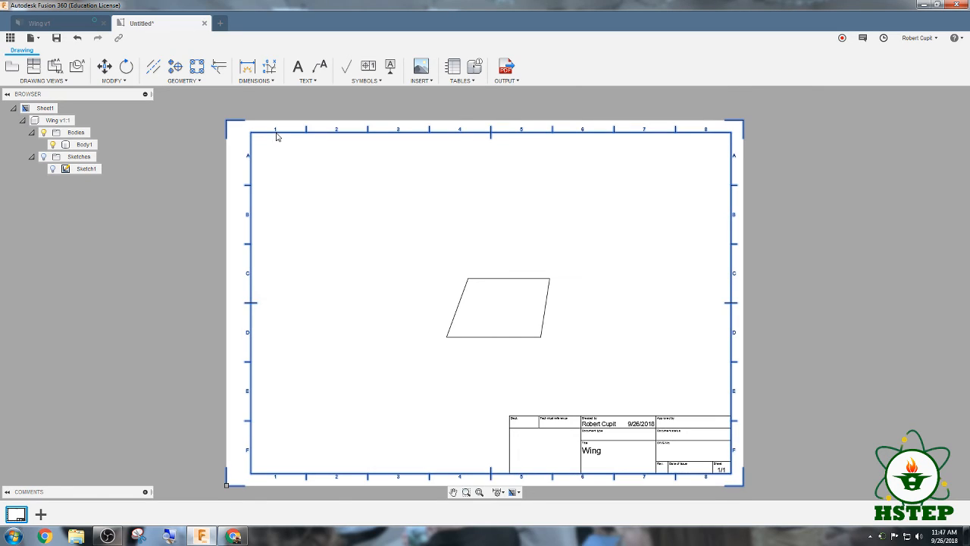
key("Delete")
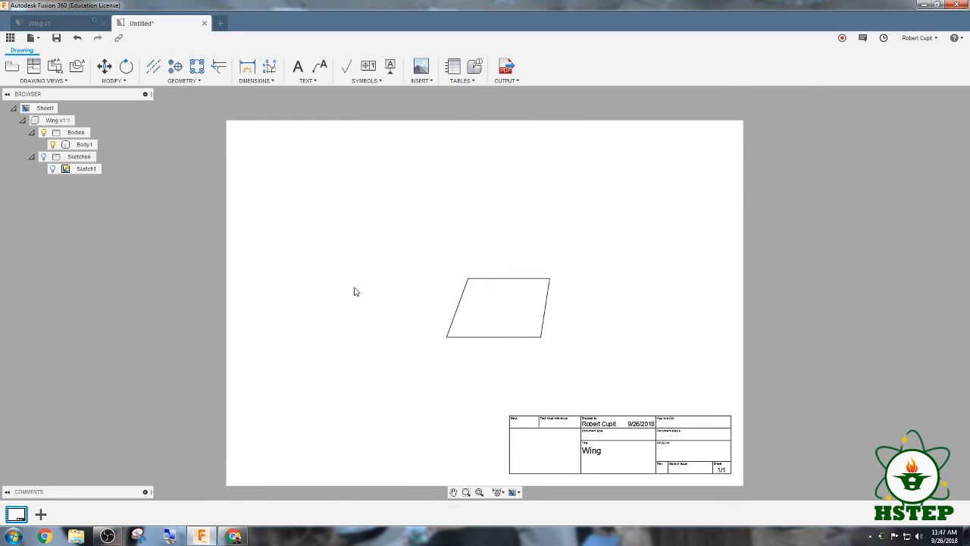
double_click(599, 429)
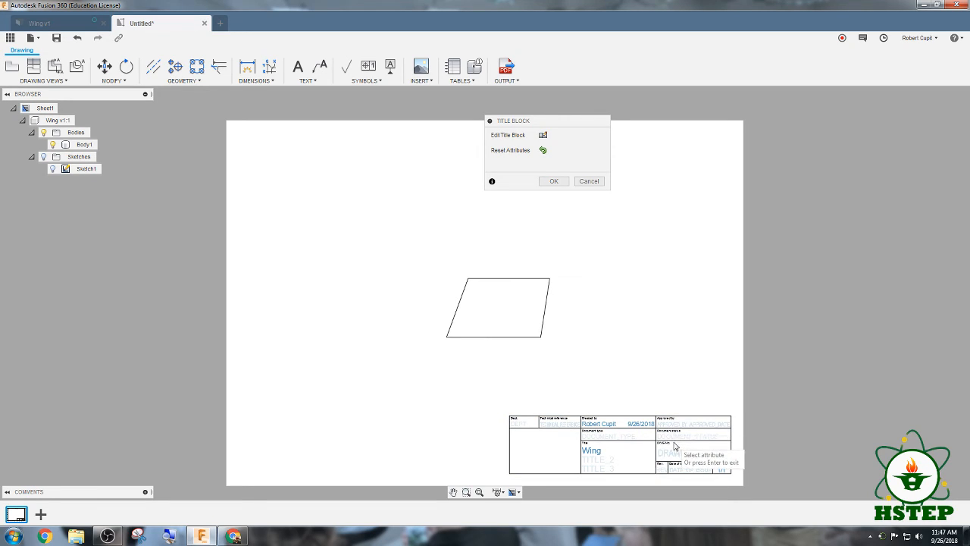
left_click(590, 182)
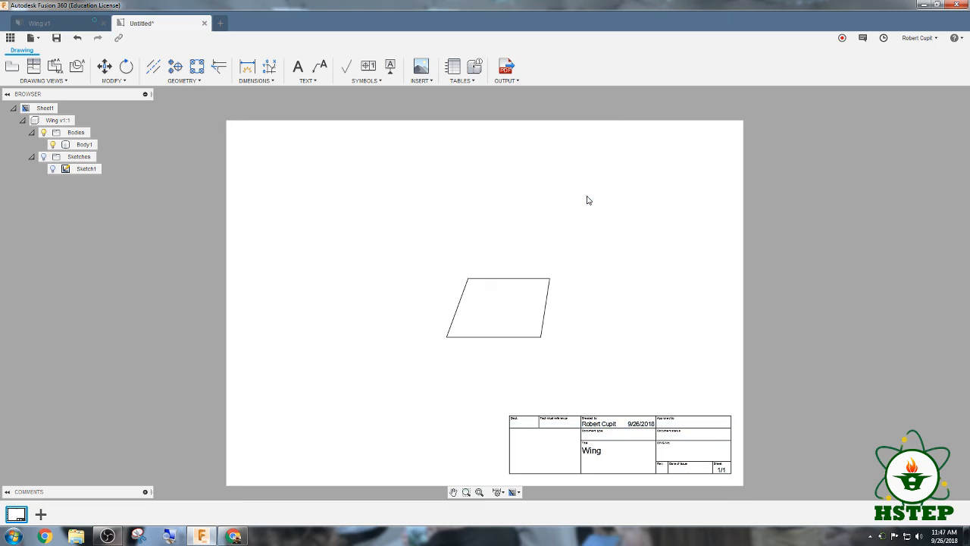
left_click(583, 436)
key("Delete")
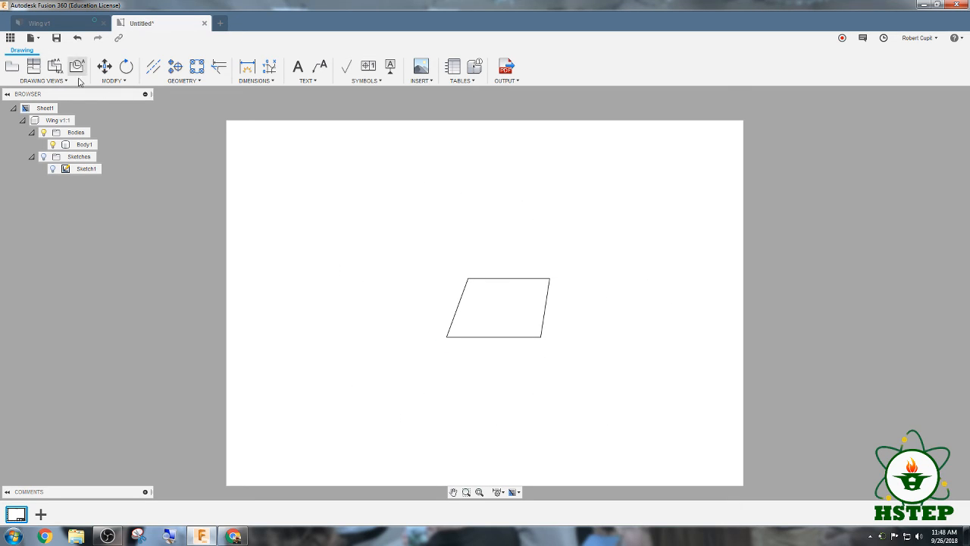
- Save the drawing as "Wing Drawing" in the IED project's master folder
left_click(32, 38)
left_click(42, 108)
left_click(386, 113)
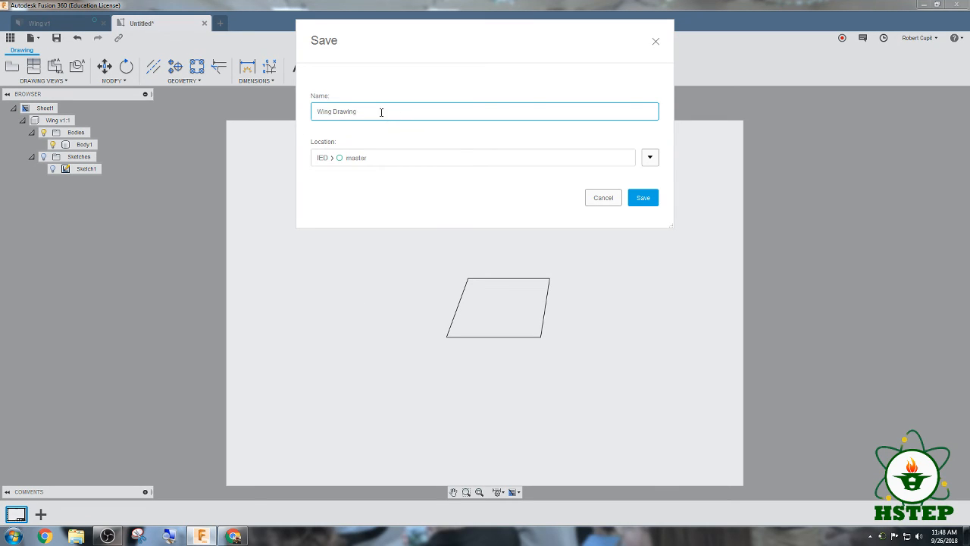
left_click(641, 198)
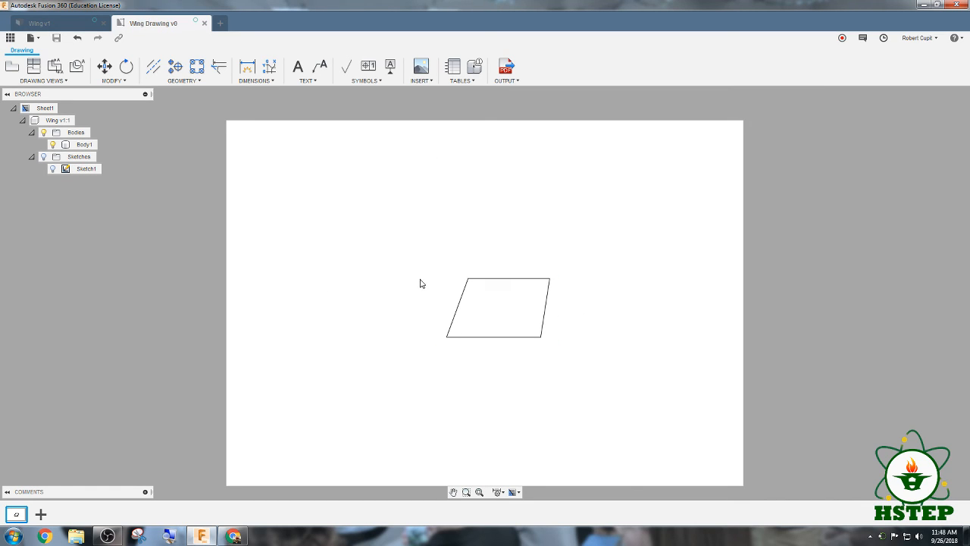
- Output all sheets as a PDF with lineweights, named "Wing Drawing v1", to the Desktop
left_click(506, 76)
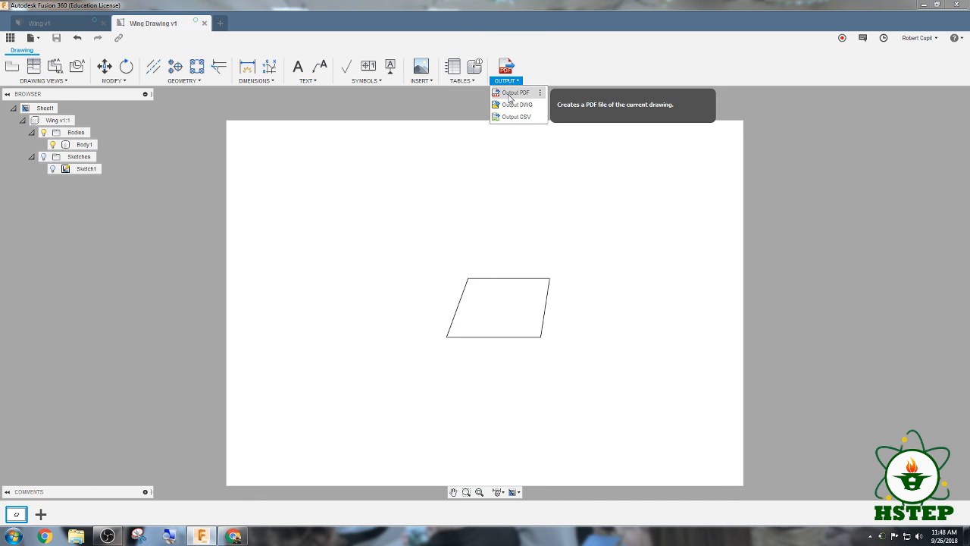
left_click(508, 94)
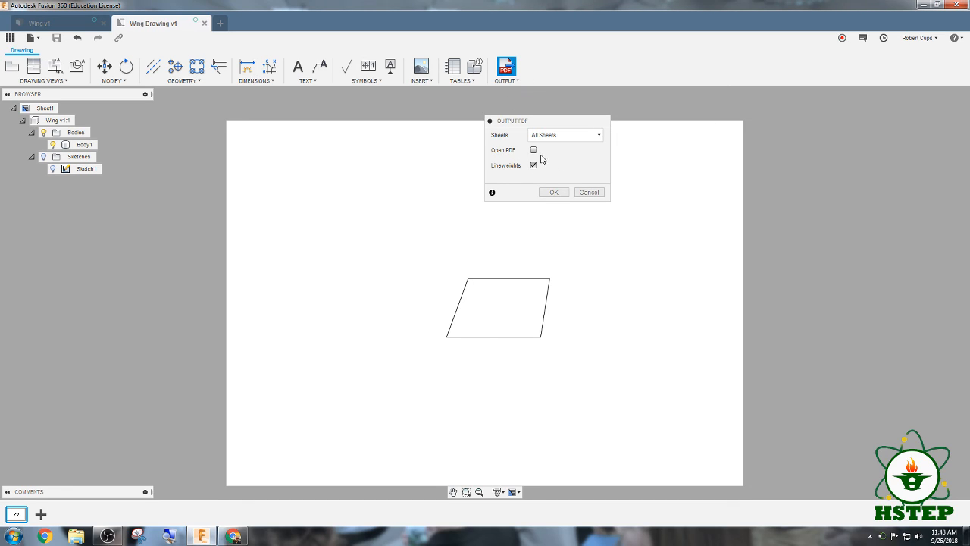
left_click(558, 192)
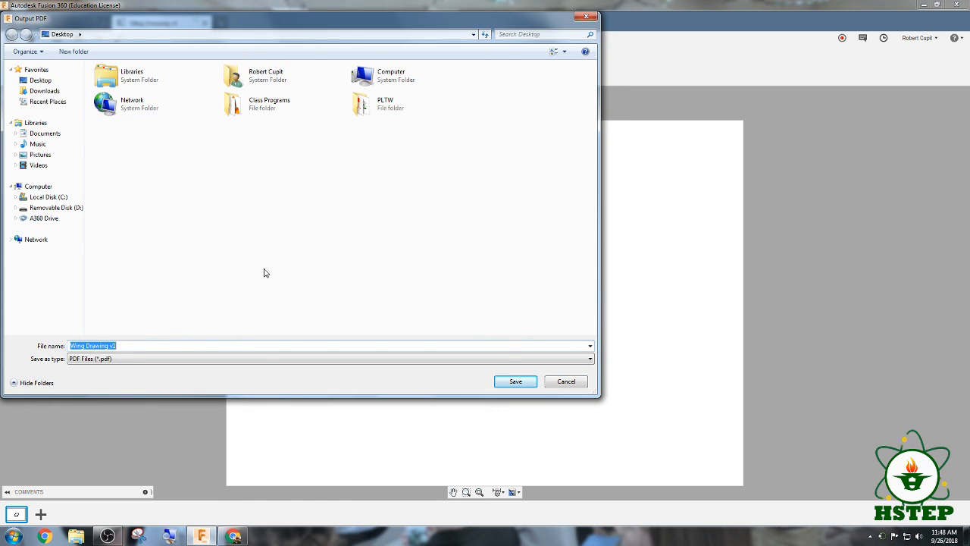
left_click(515, 381)
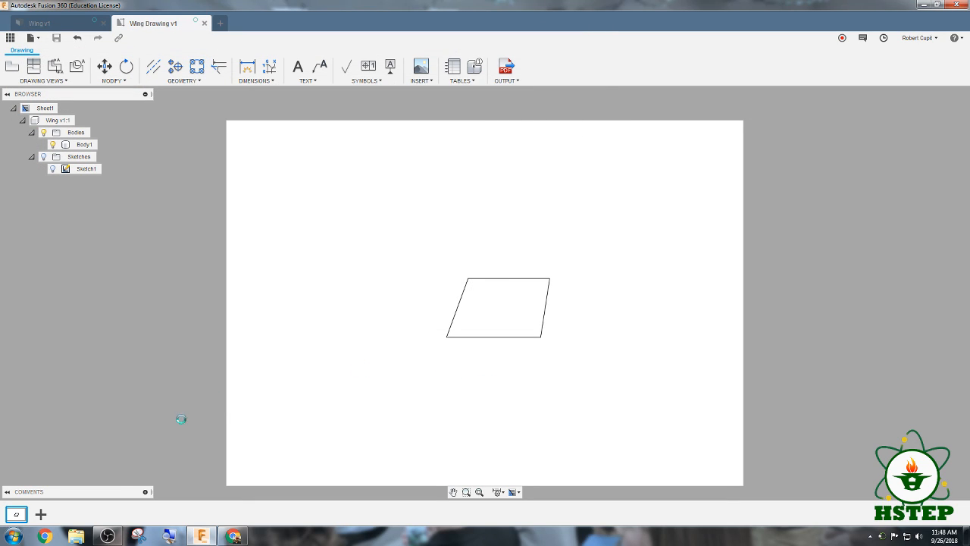